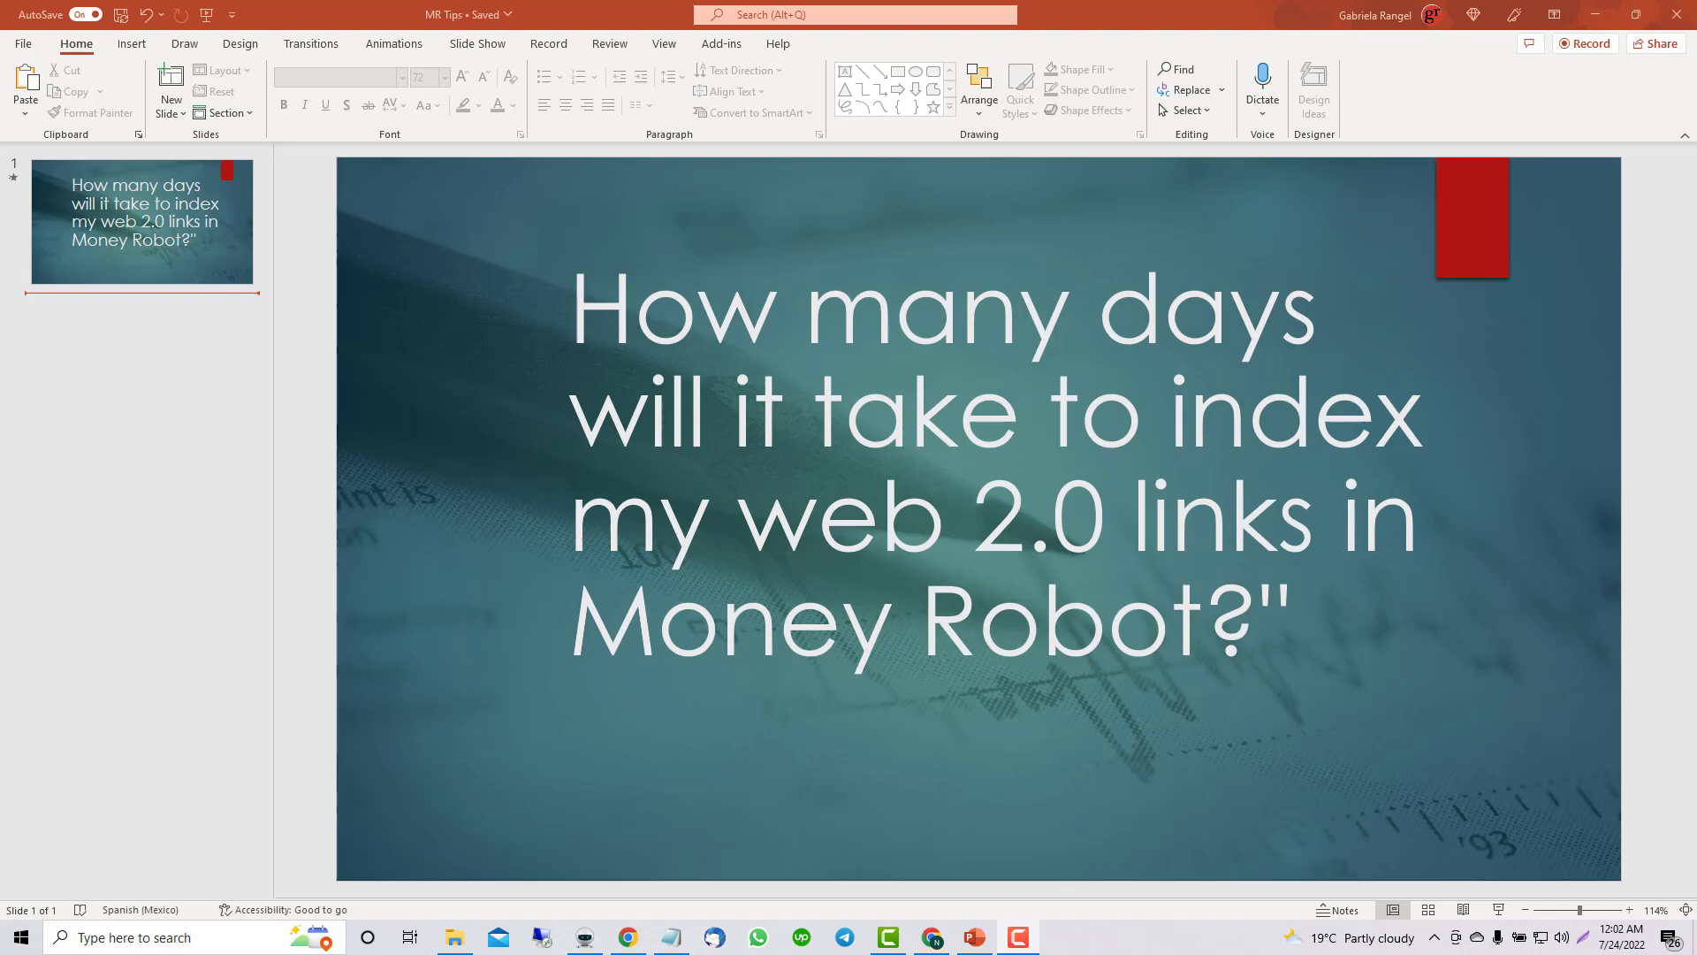
# Start a new tiered campaign in Money Robot and change its name to SEOTools.
pyautogui.click(585, 937)
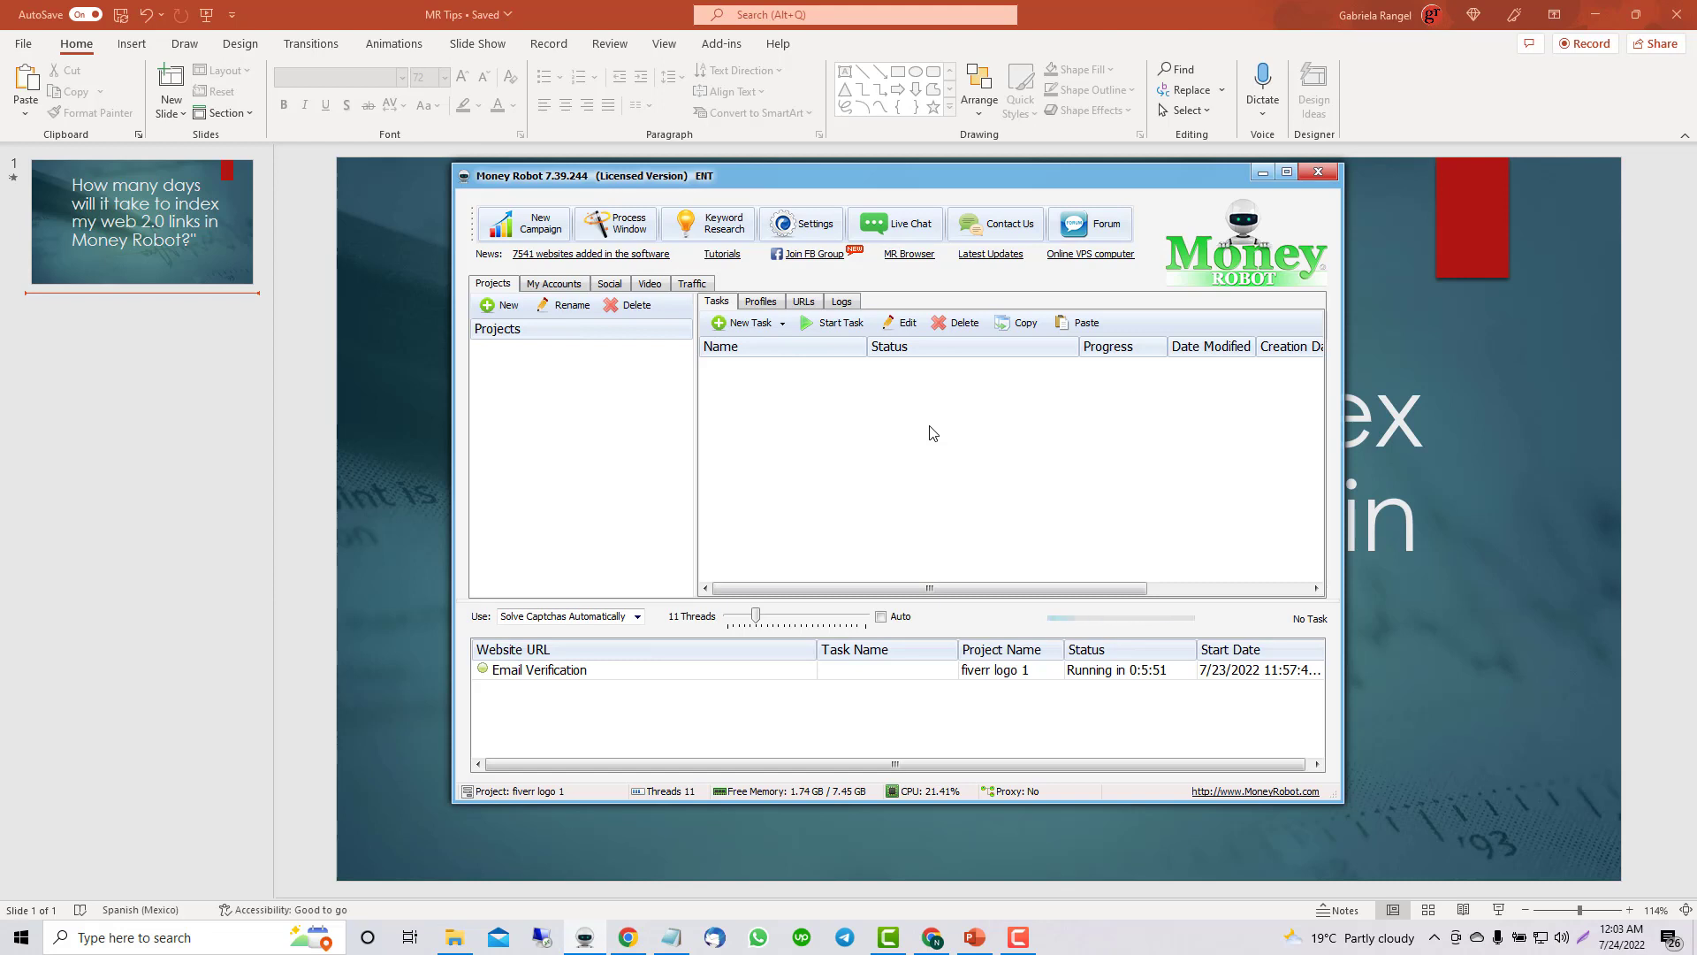
pyautogui.click(518, 232)
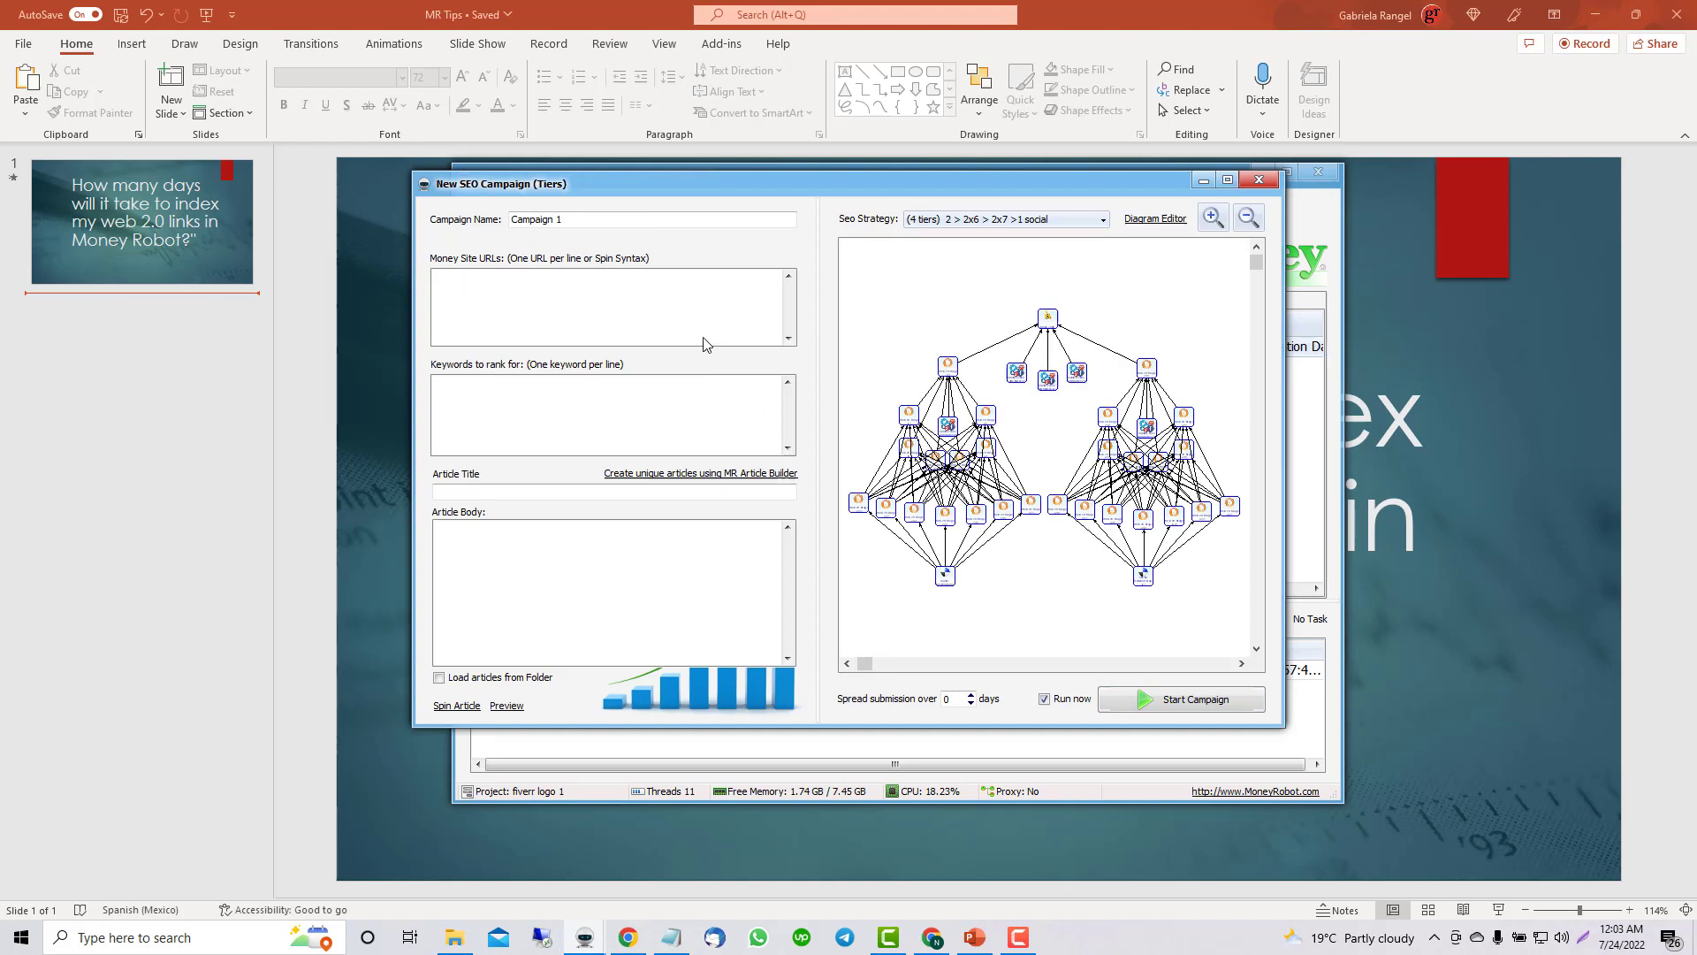
pyautogui.click(694, 220)
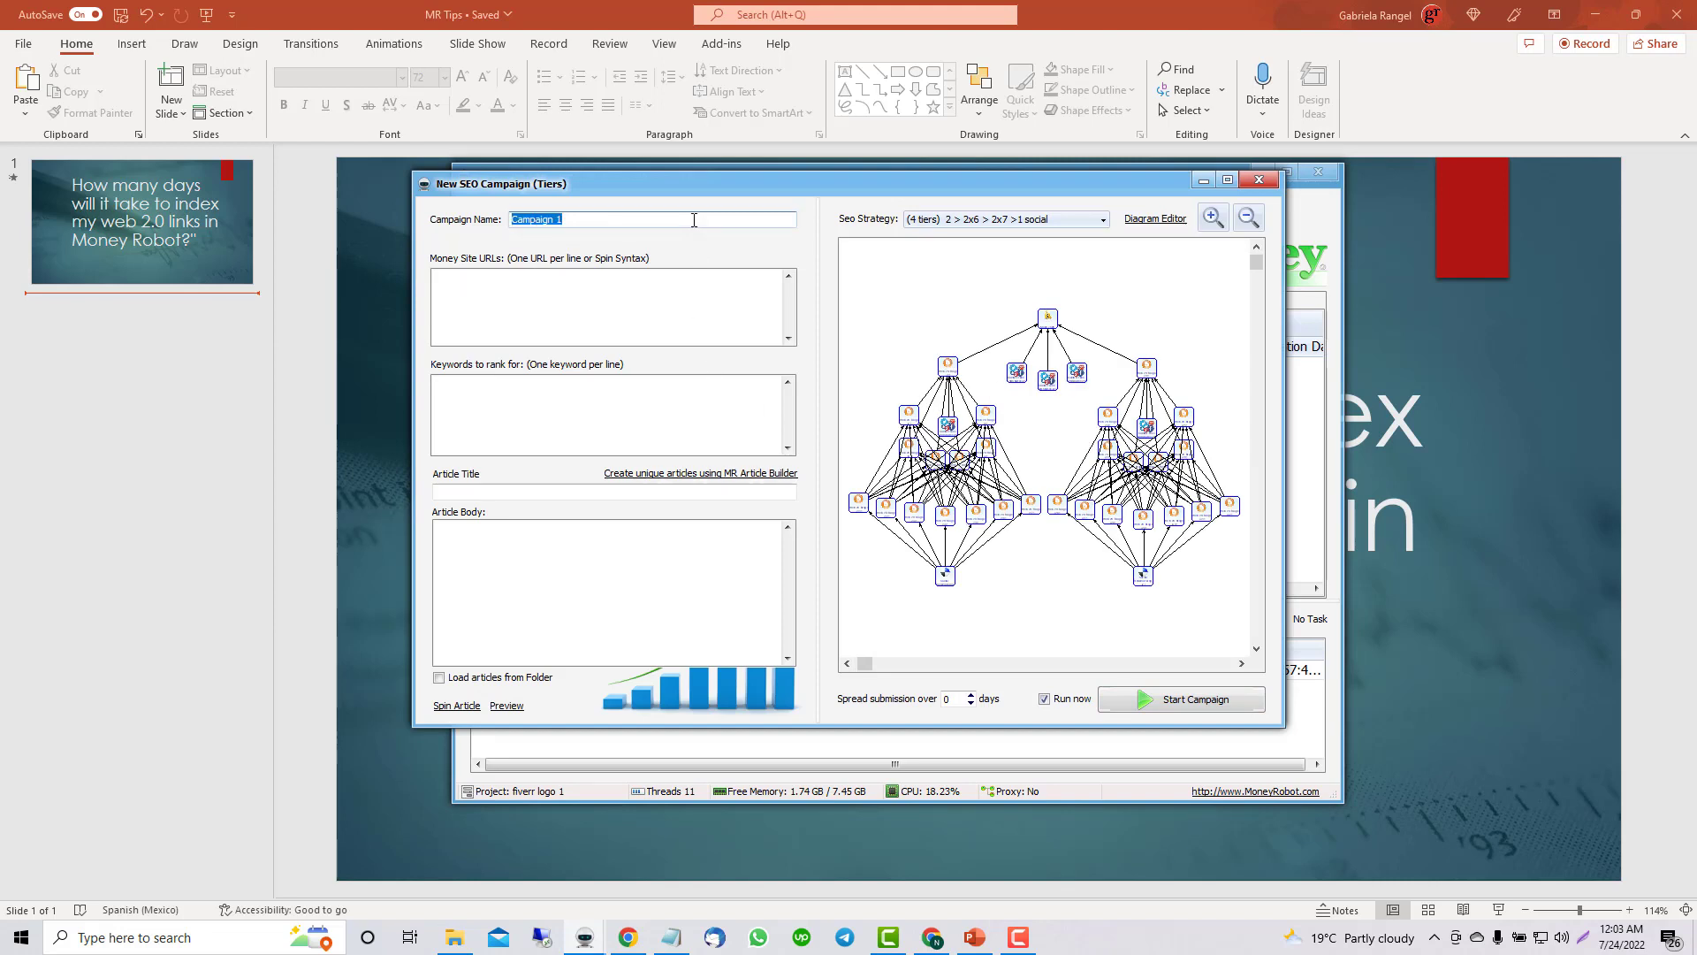
pyautogui.write('SEOTools')
# Show the campaign form's advanced fields and bring up its account options.
pyautogui.rightClick(739, 256)
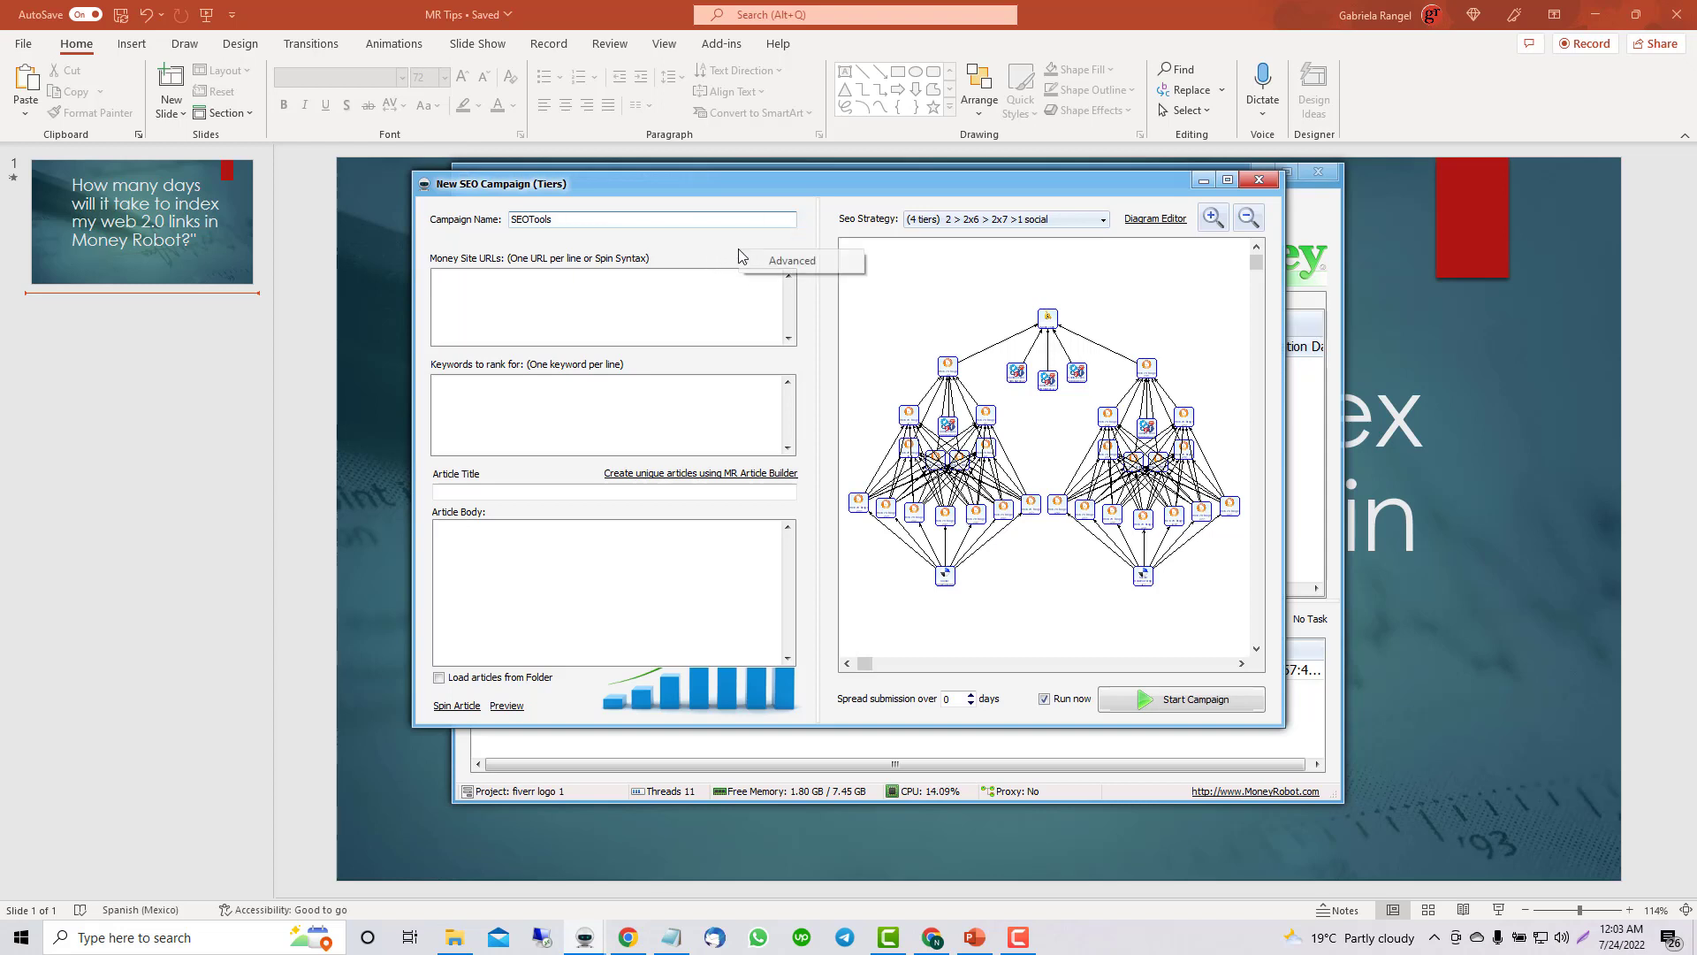
pyautogui.click(783, 263)
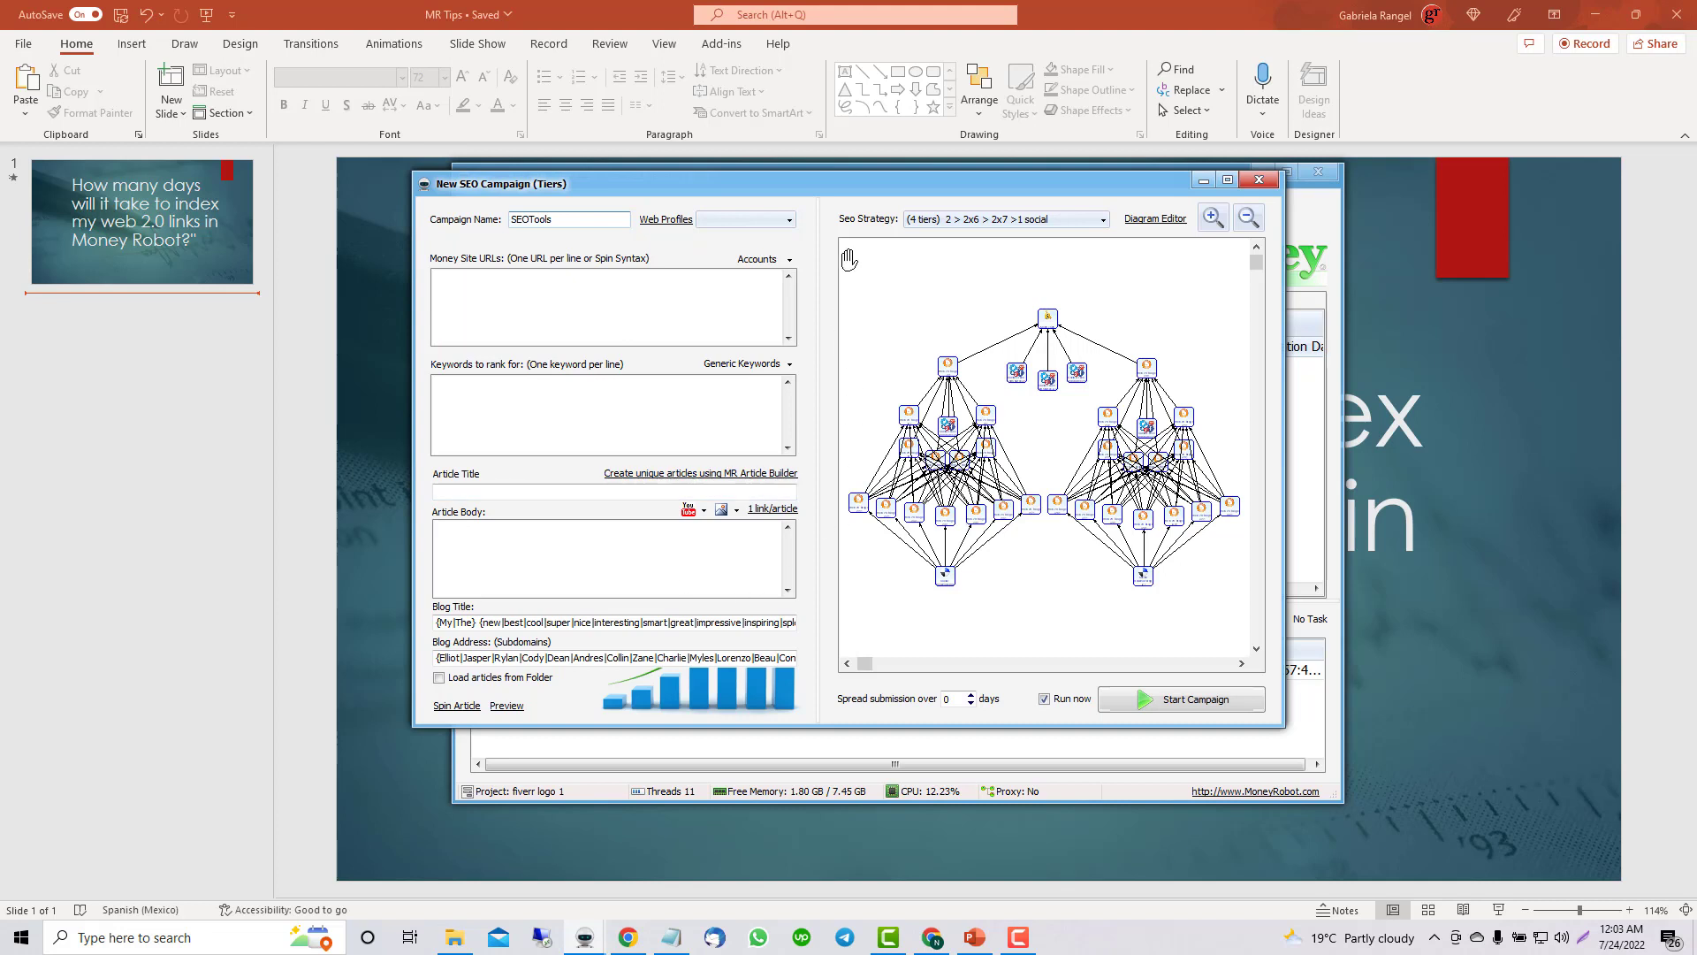
pyautogui.click(757, 259)
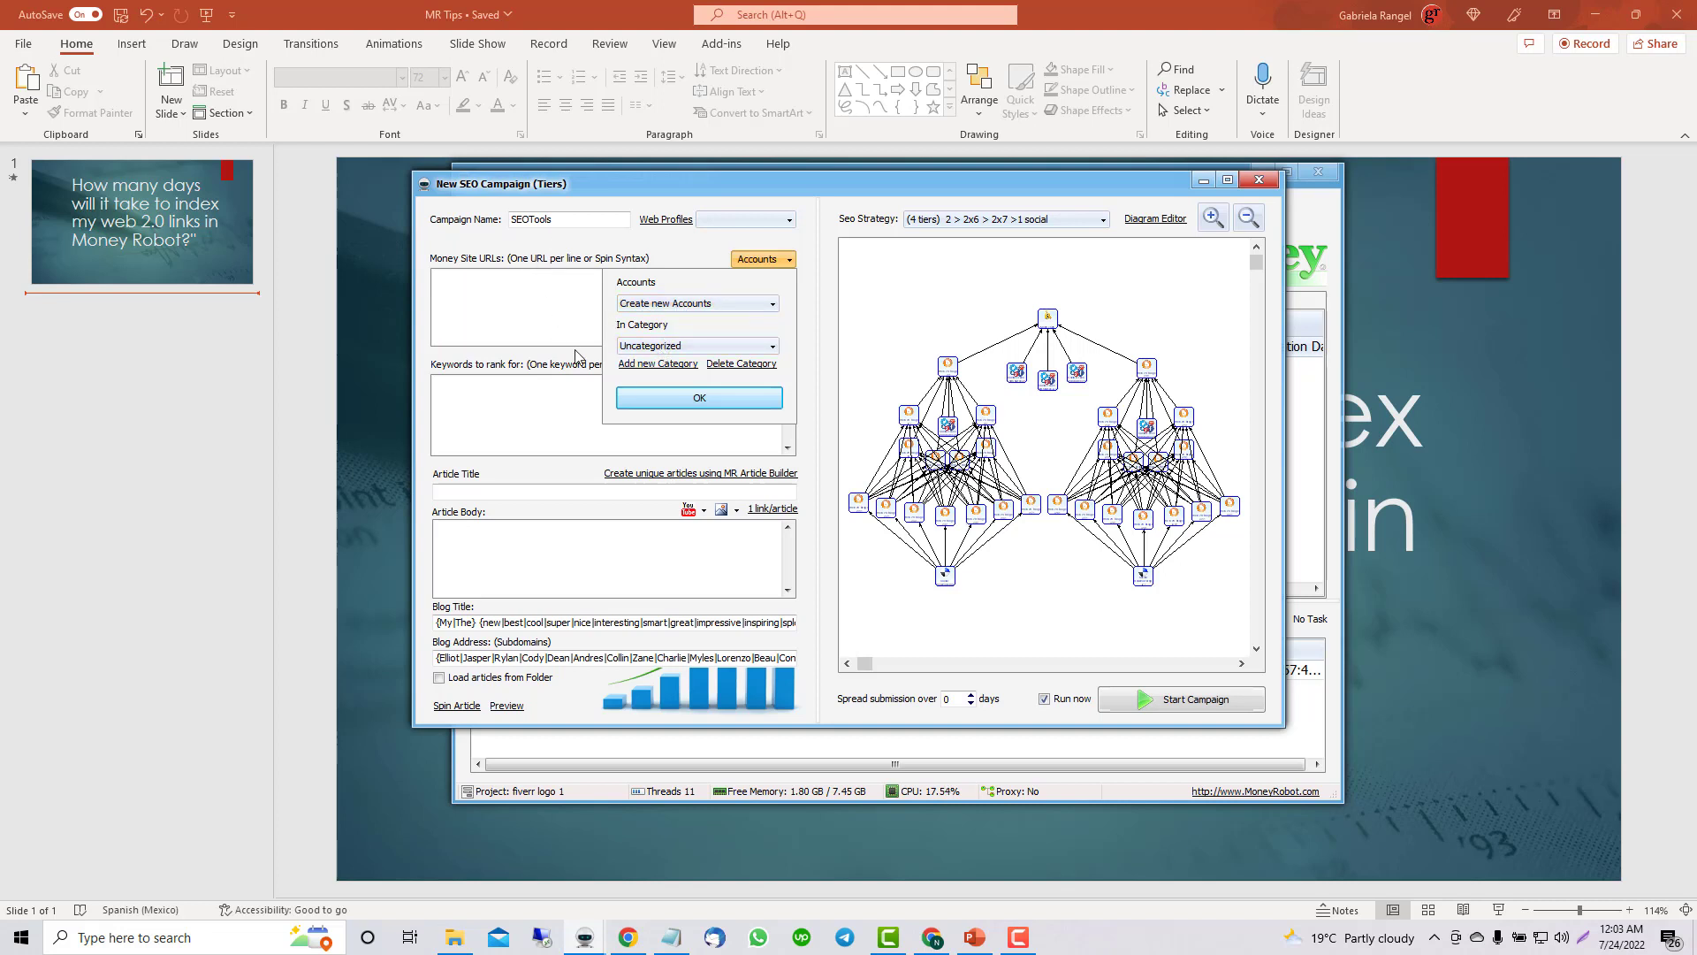
# Create a new account category named 'seo tools' for the campaign's accounts and apply it.
pyautogui.click(669, 366)
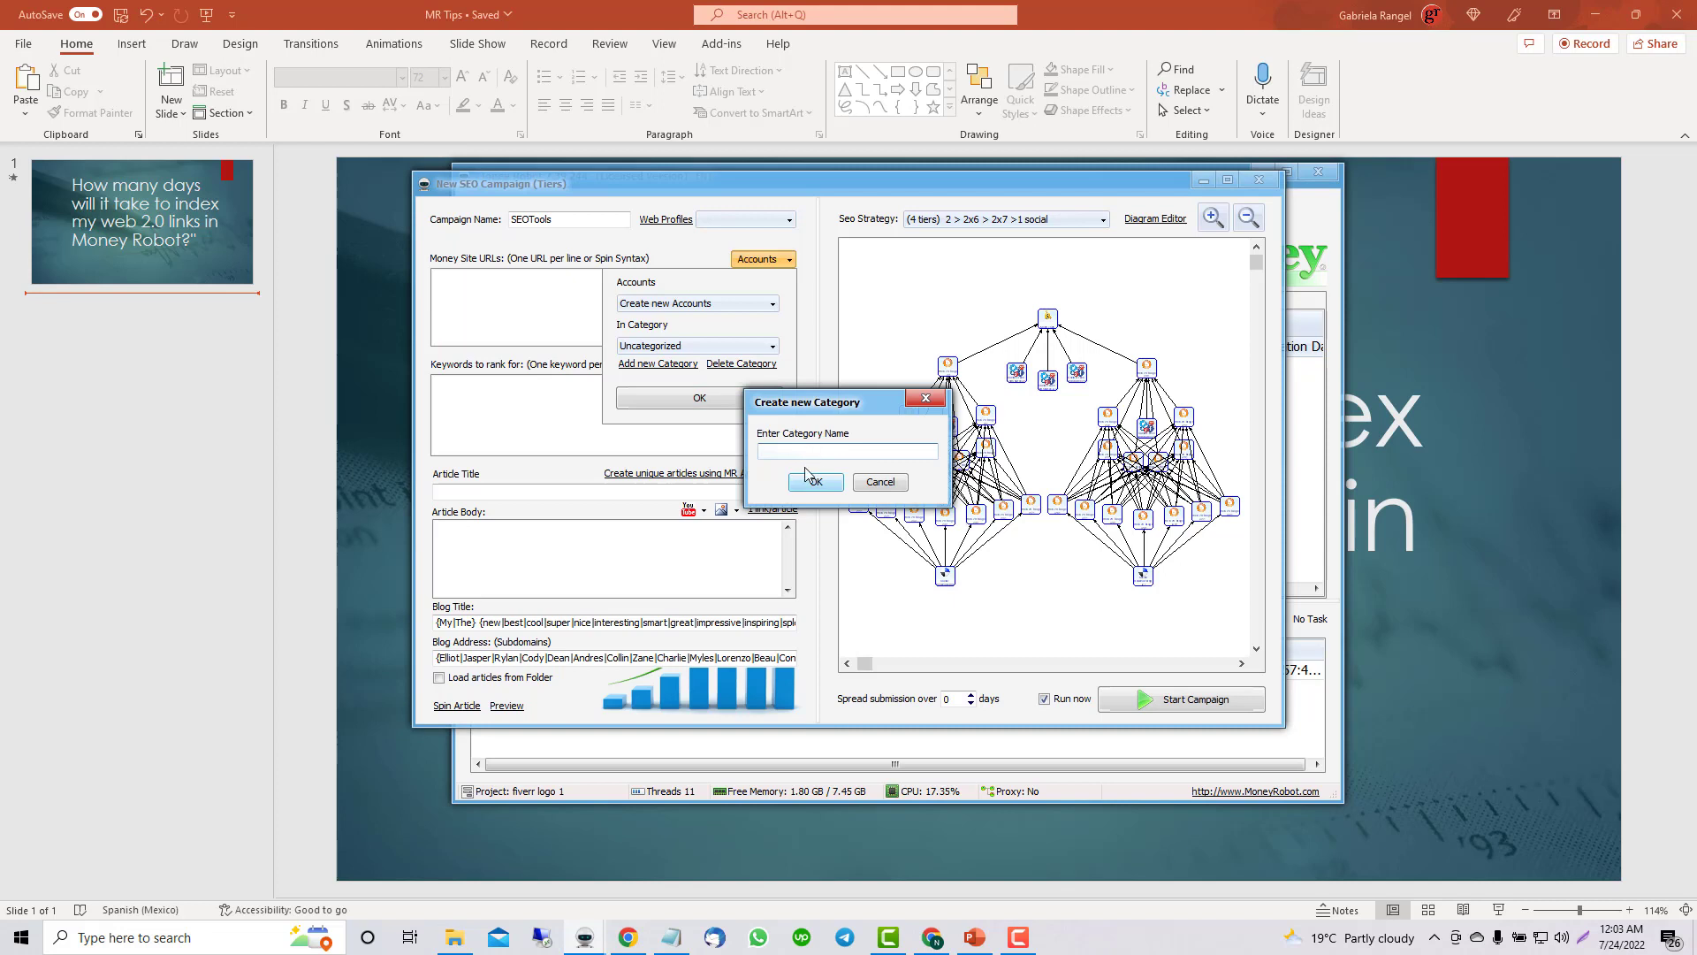
pyautogui.write('seo tools')
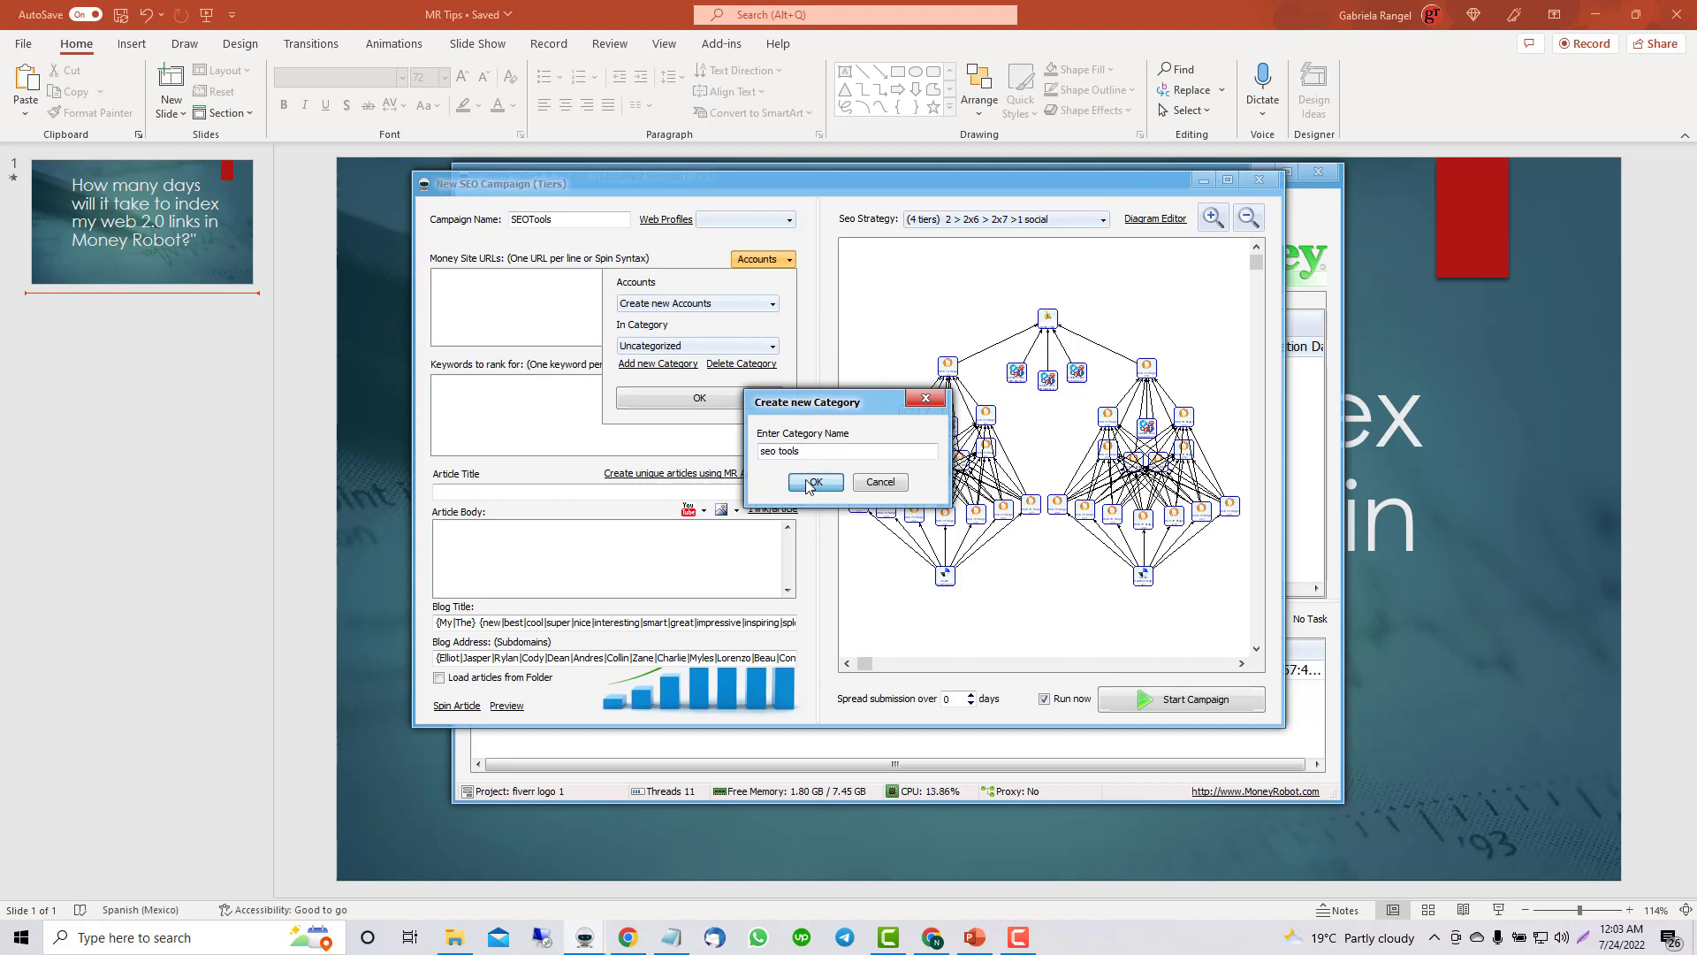
pyautogui.click(814, 481)
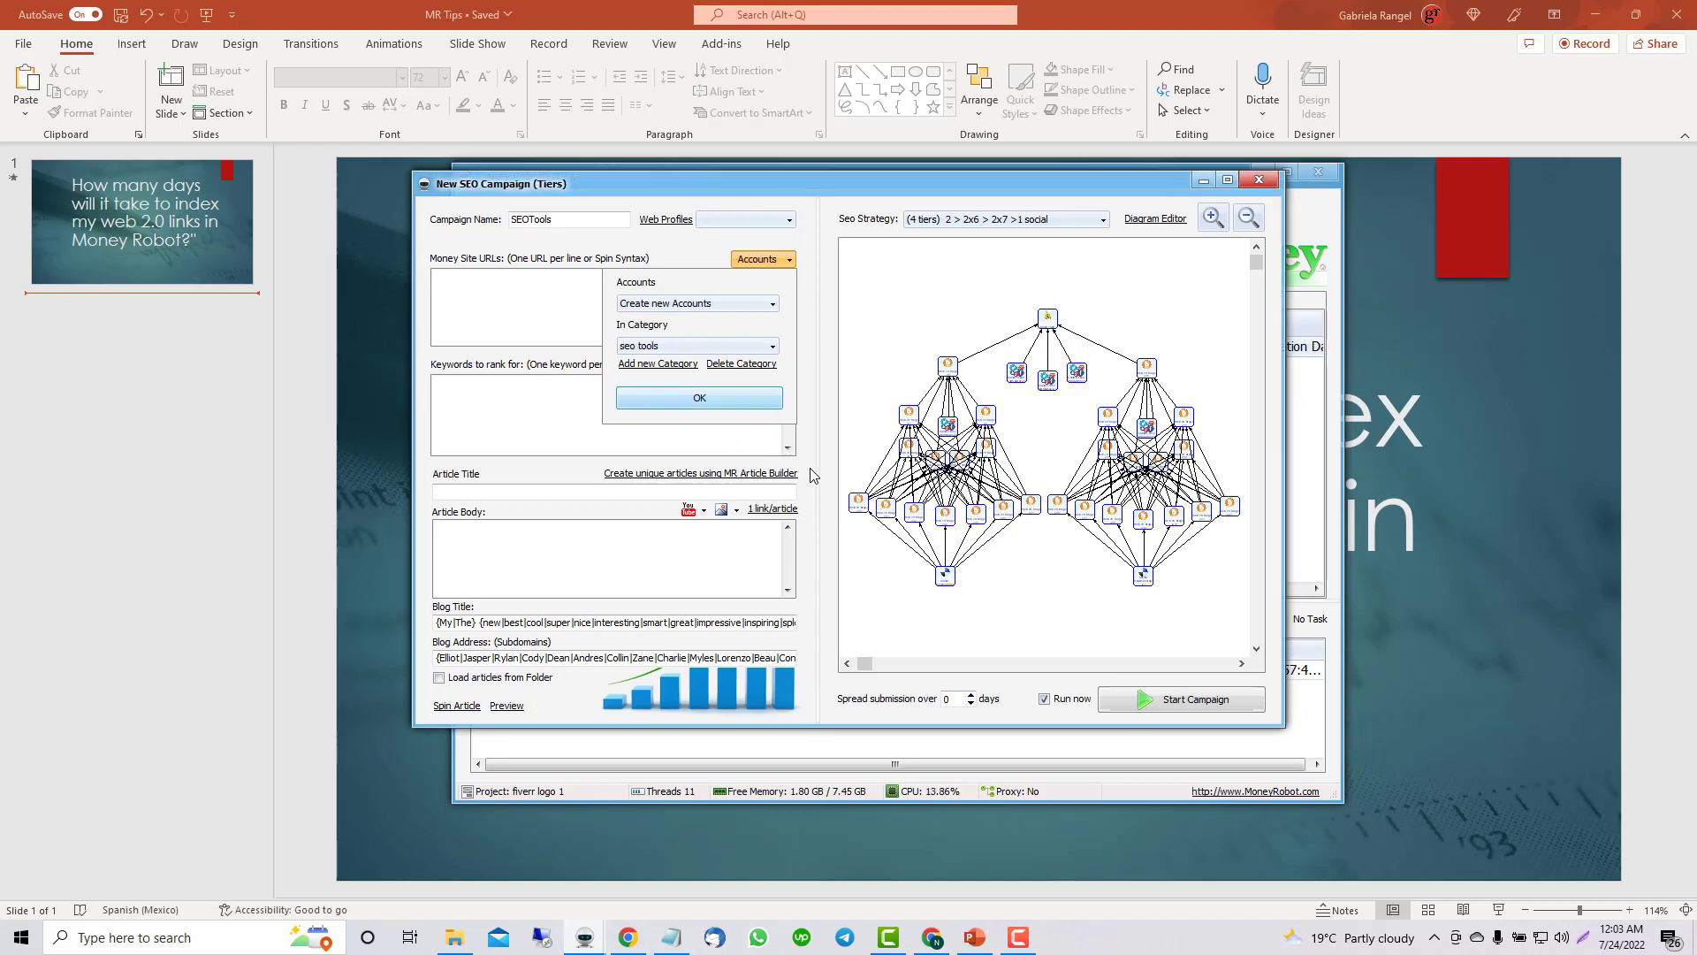
pyautogui.click(644, 404)
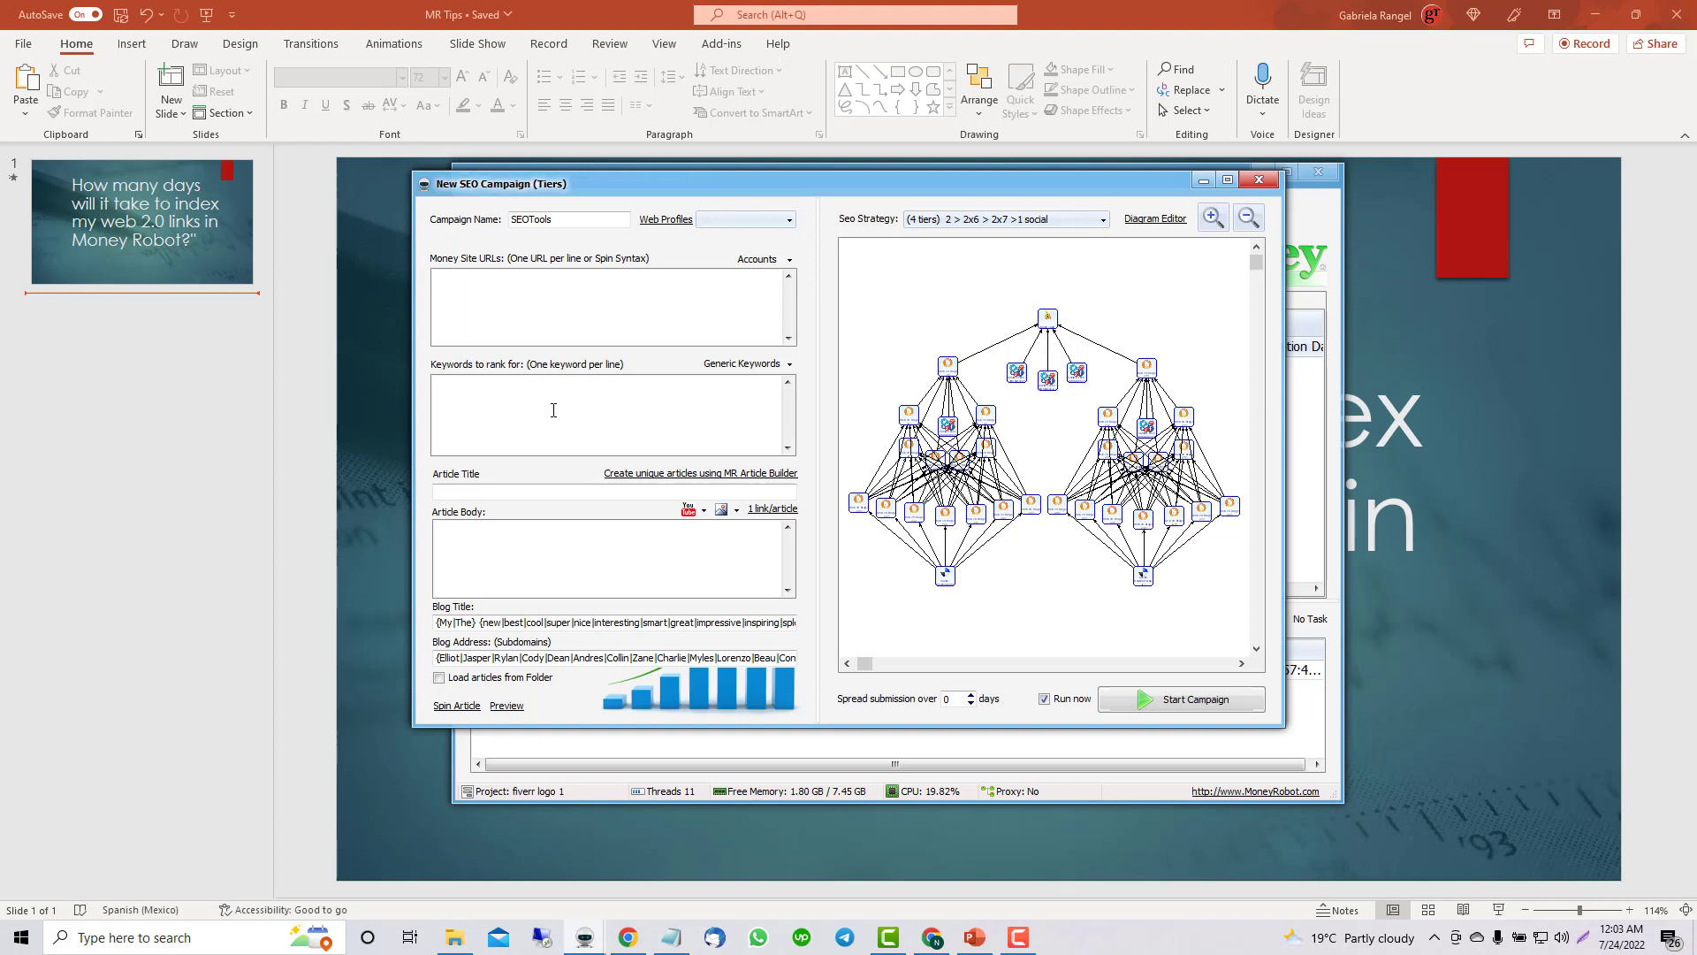
pyautogui.click(554, 410)
pyautogui.write('s')
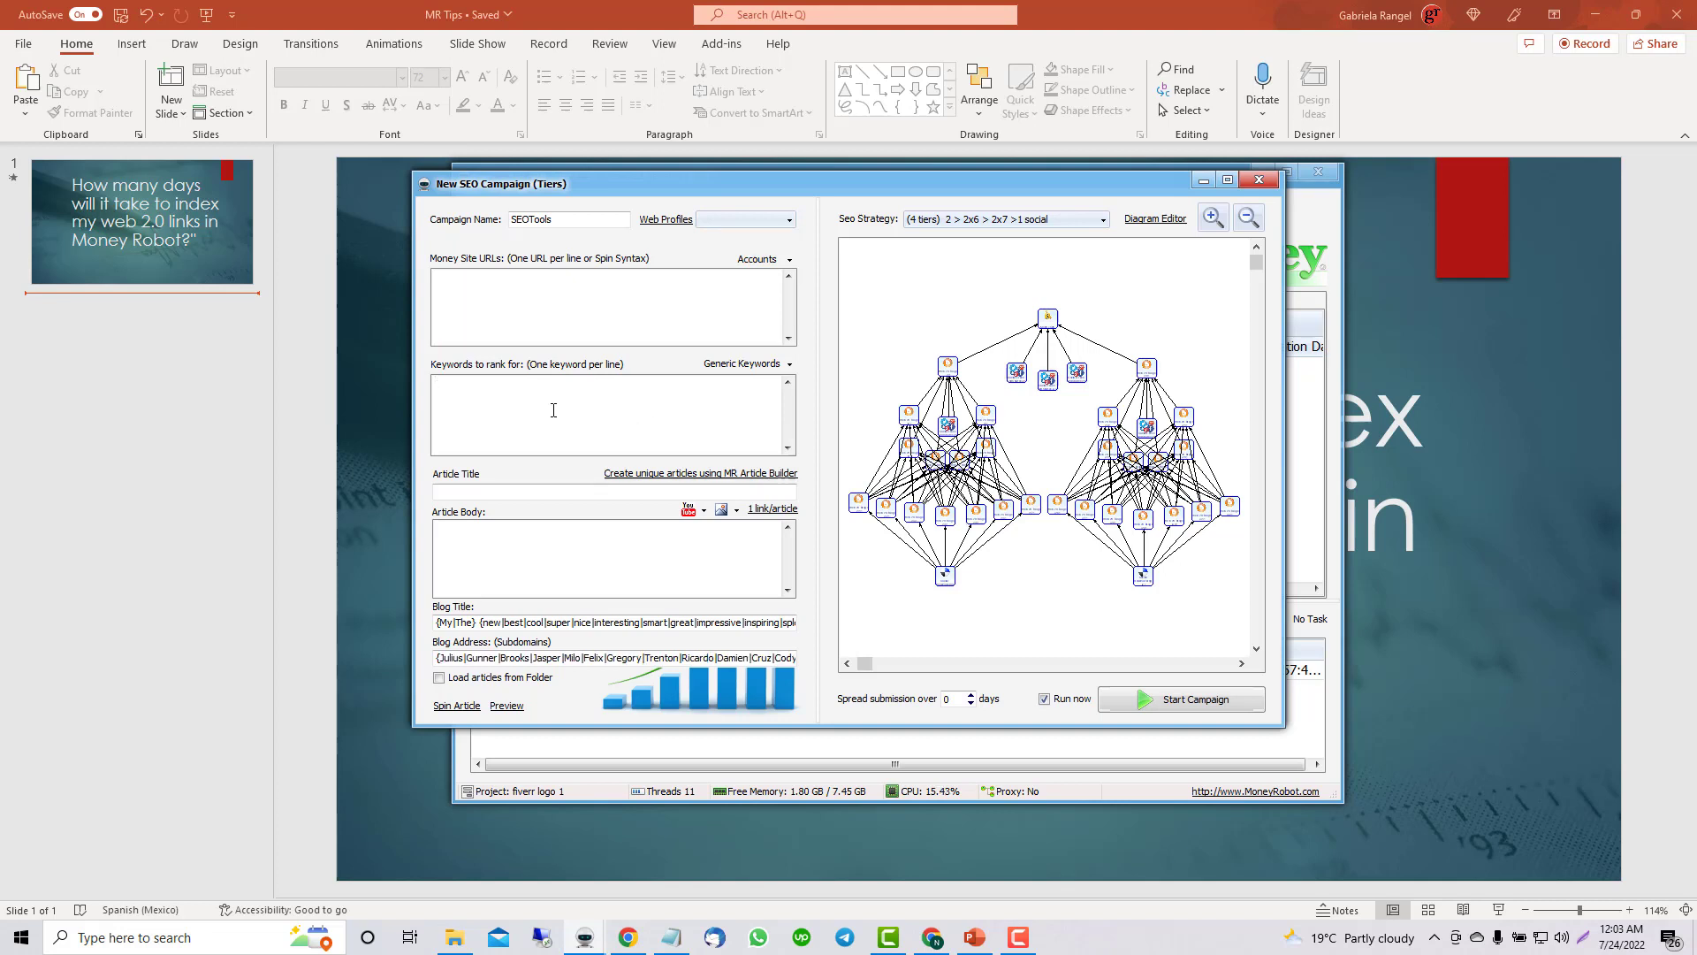
pyautogui.write('s')
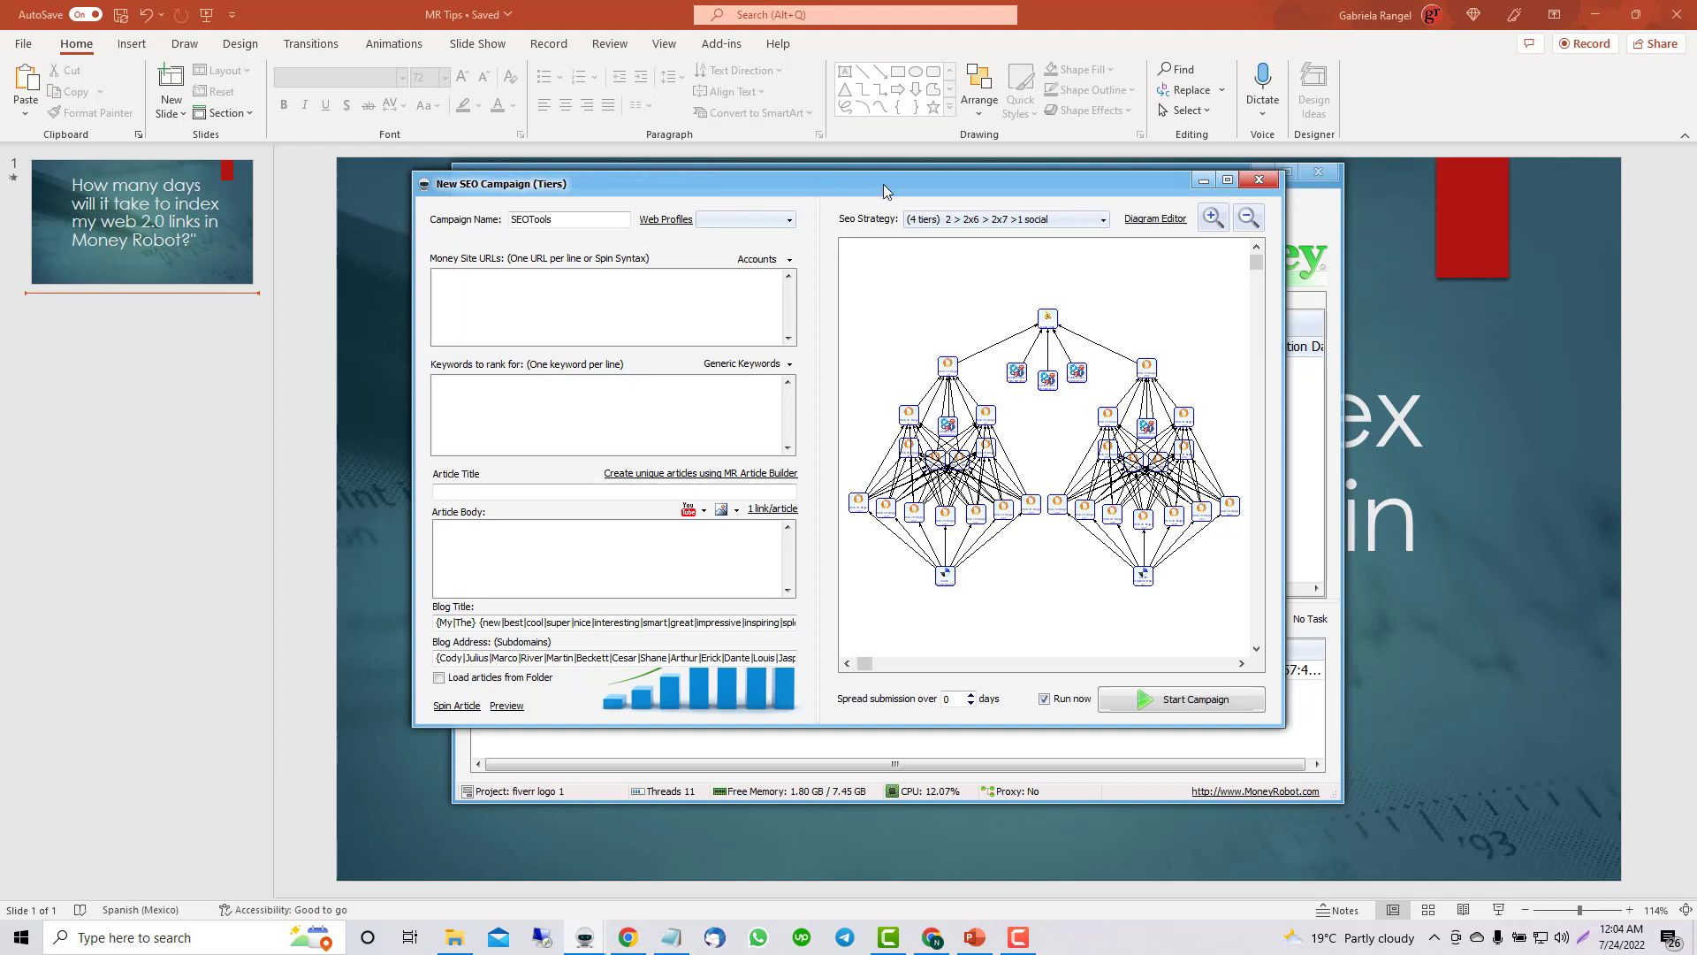
# Move the campaign window aside and change the campaign name to SEOTools 1.
pyautogui.moveTo(883, 176); pyautogui.dragTo(1009, 226)
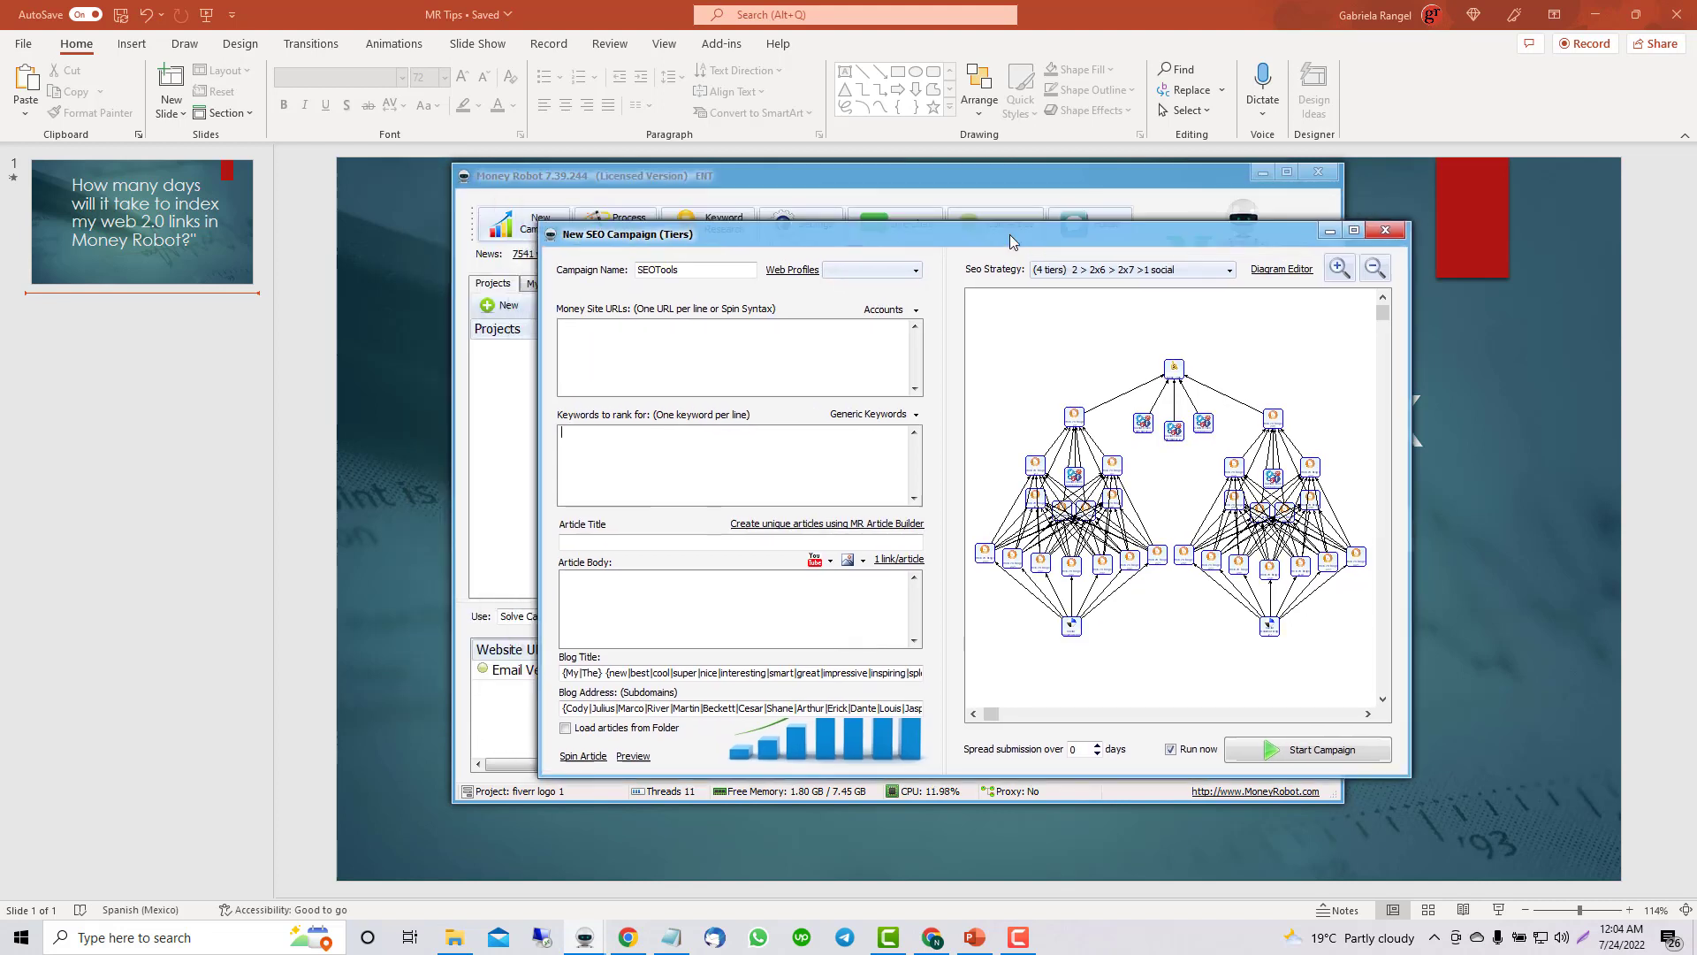
pyautogui.doubleClick(700, 277)
pyautogui.click(702, 266)
# Set the campaign's SEO strategy to 1 > 3> 12 + Social Bookmarks.
pyautogui.click(1053, 269)
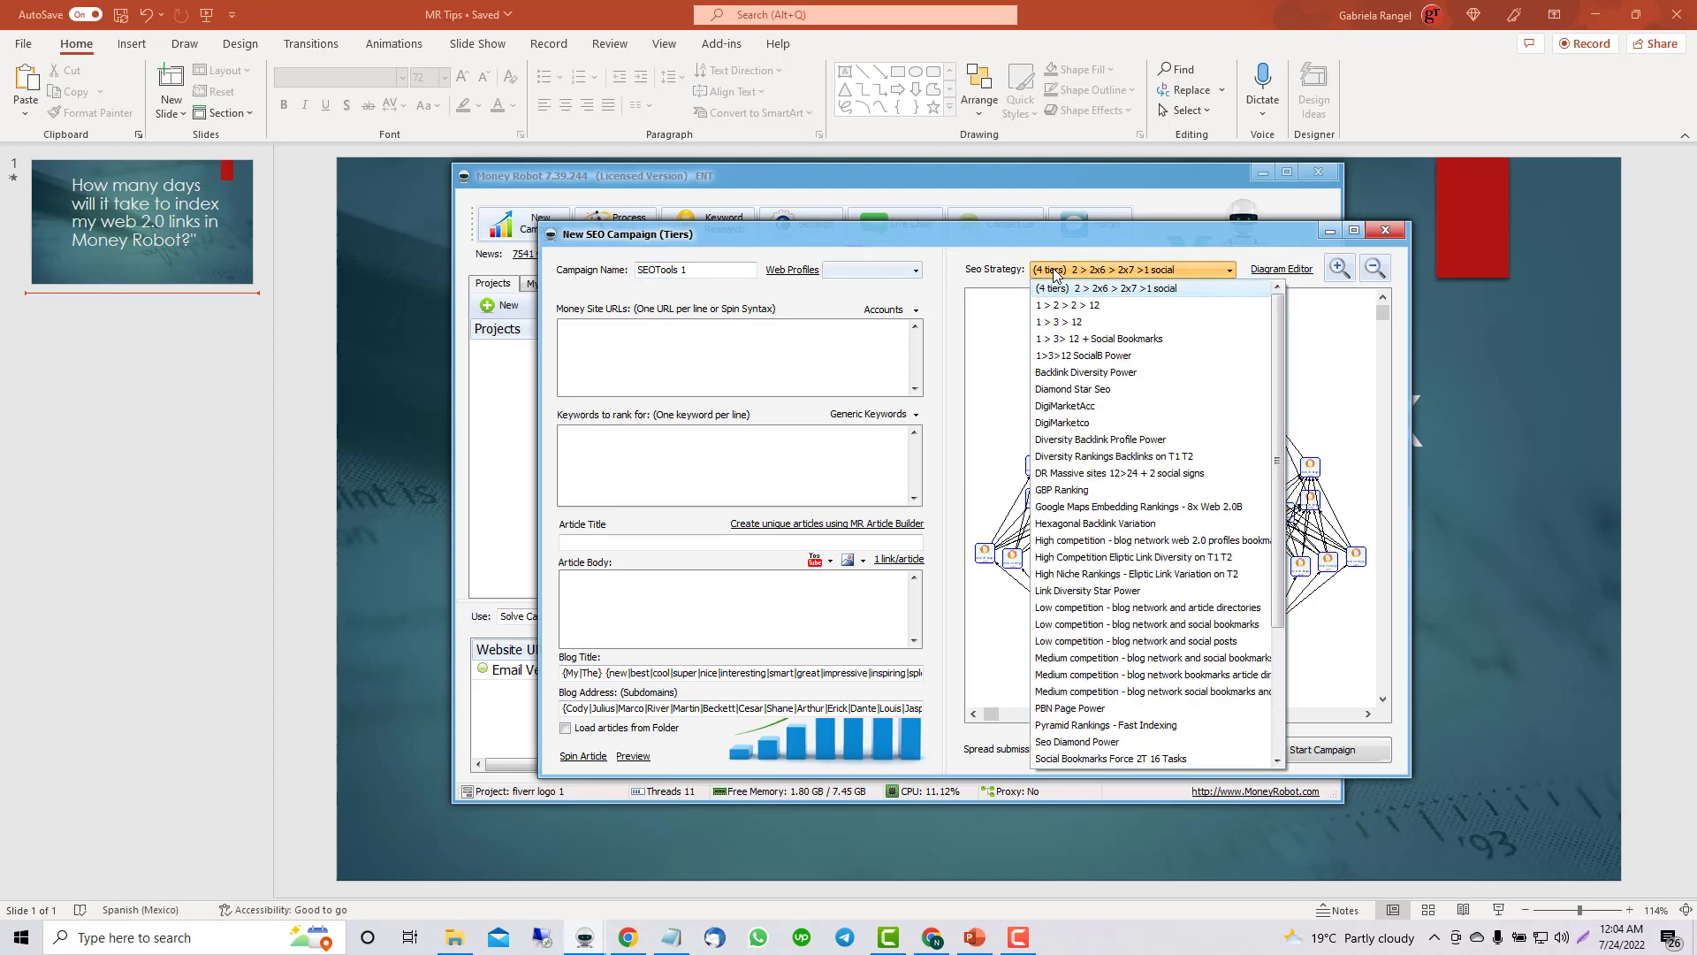
pyautogui.click(1080, 338)
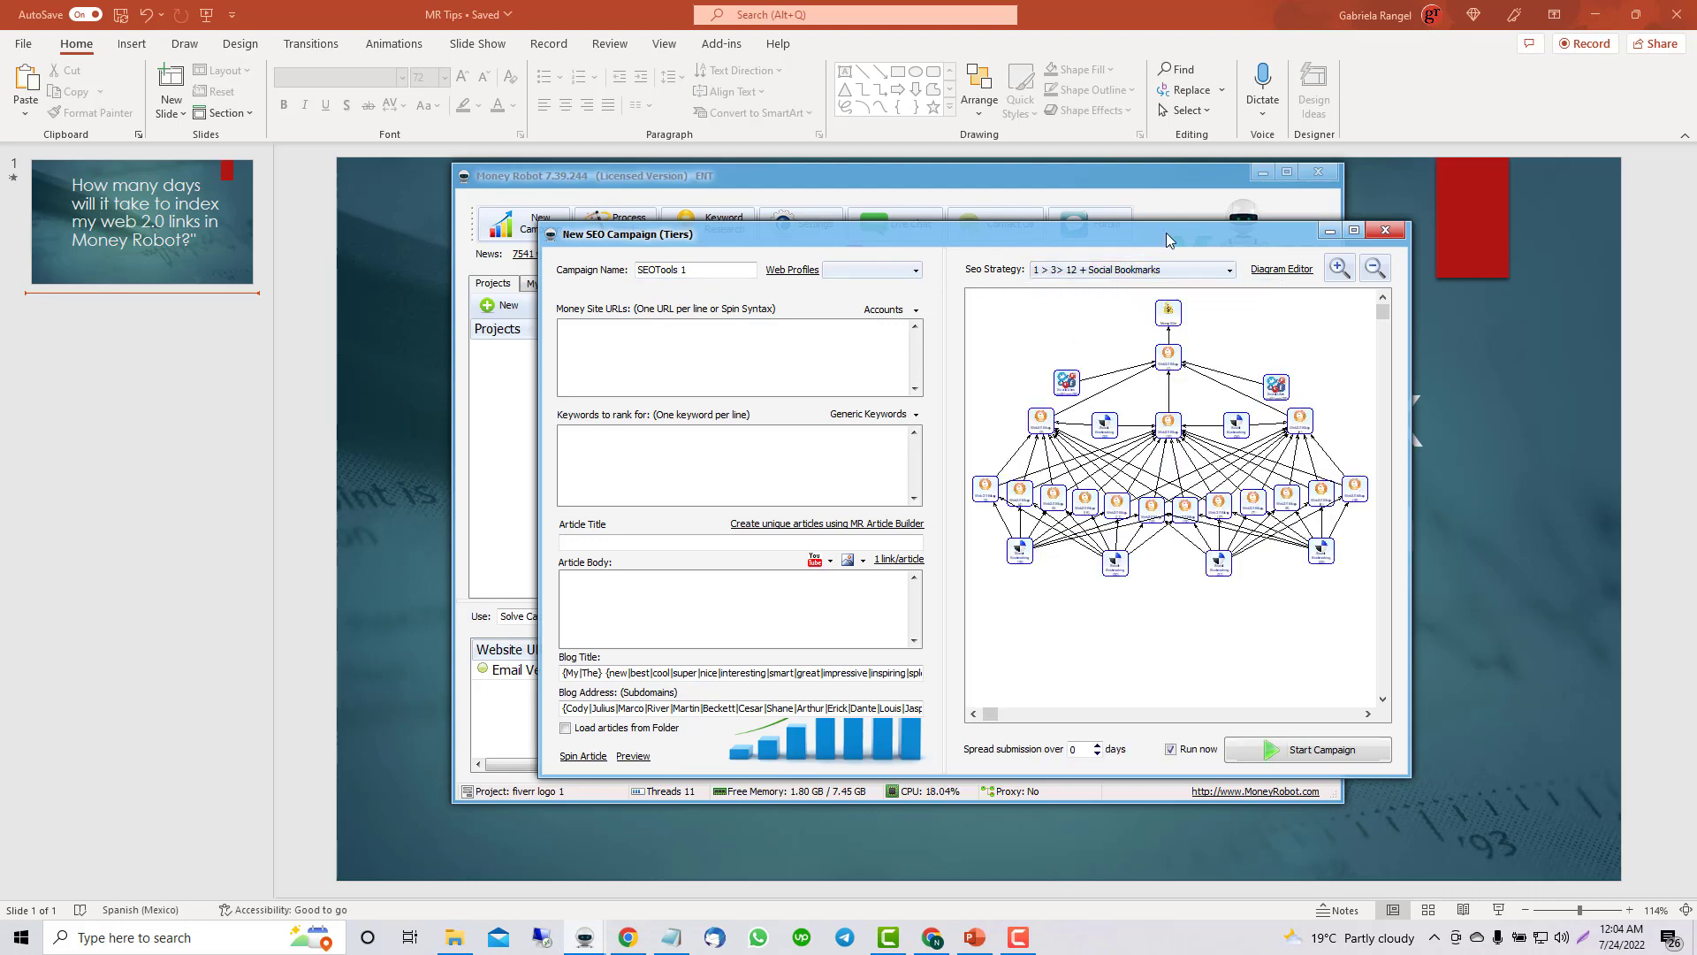
pyautogui.click(1117, 274)
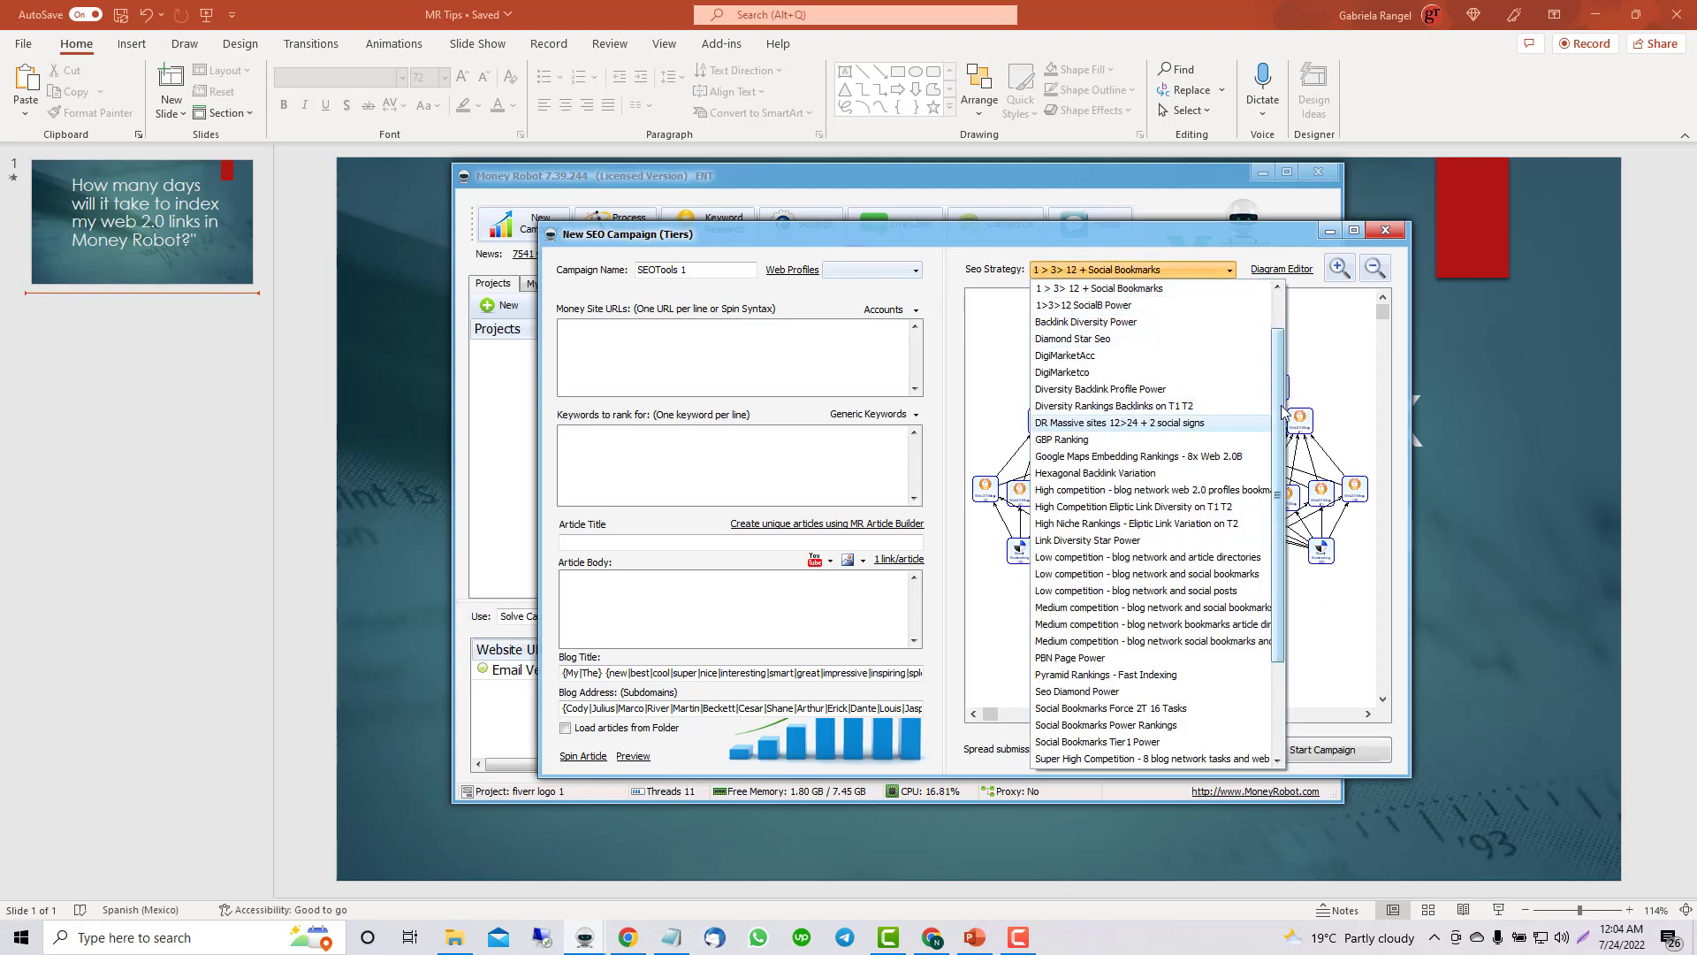
pyautogui.scroll(1, 1283, 411)
pyautogui.scroll(3, 1149, 372)
pyautogui.click(1096, 335)
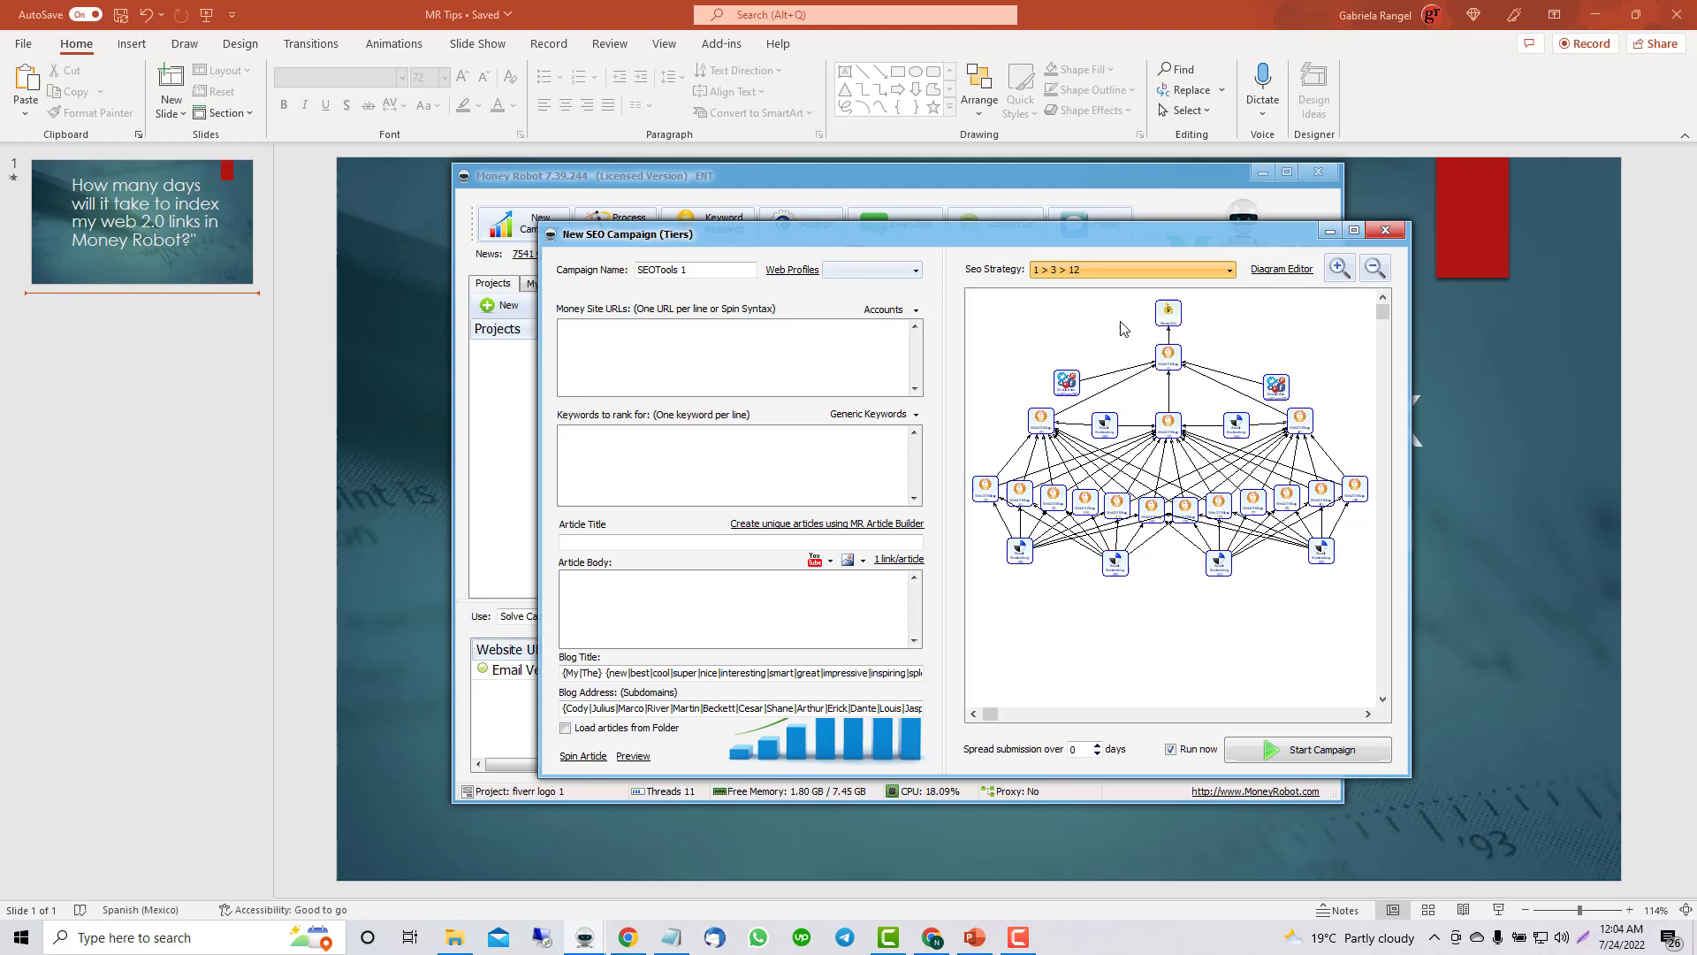
pyautogui.click(1082, 275)
pyautogui.click(1065, 306)
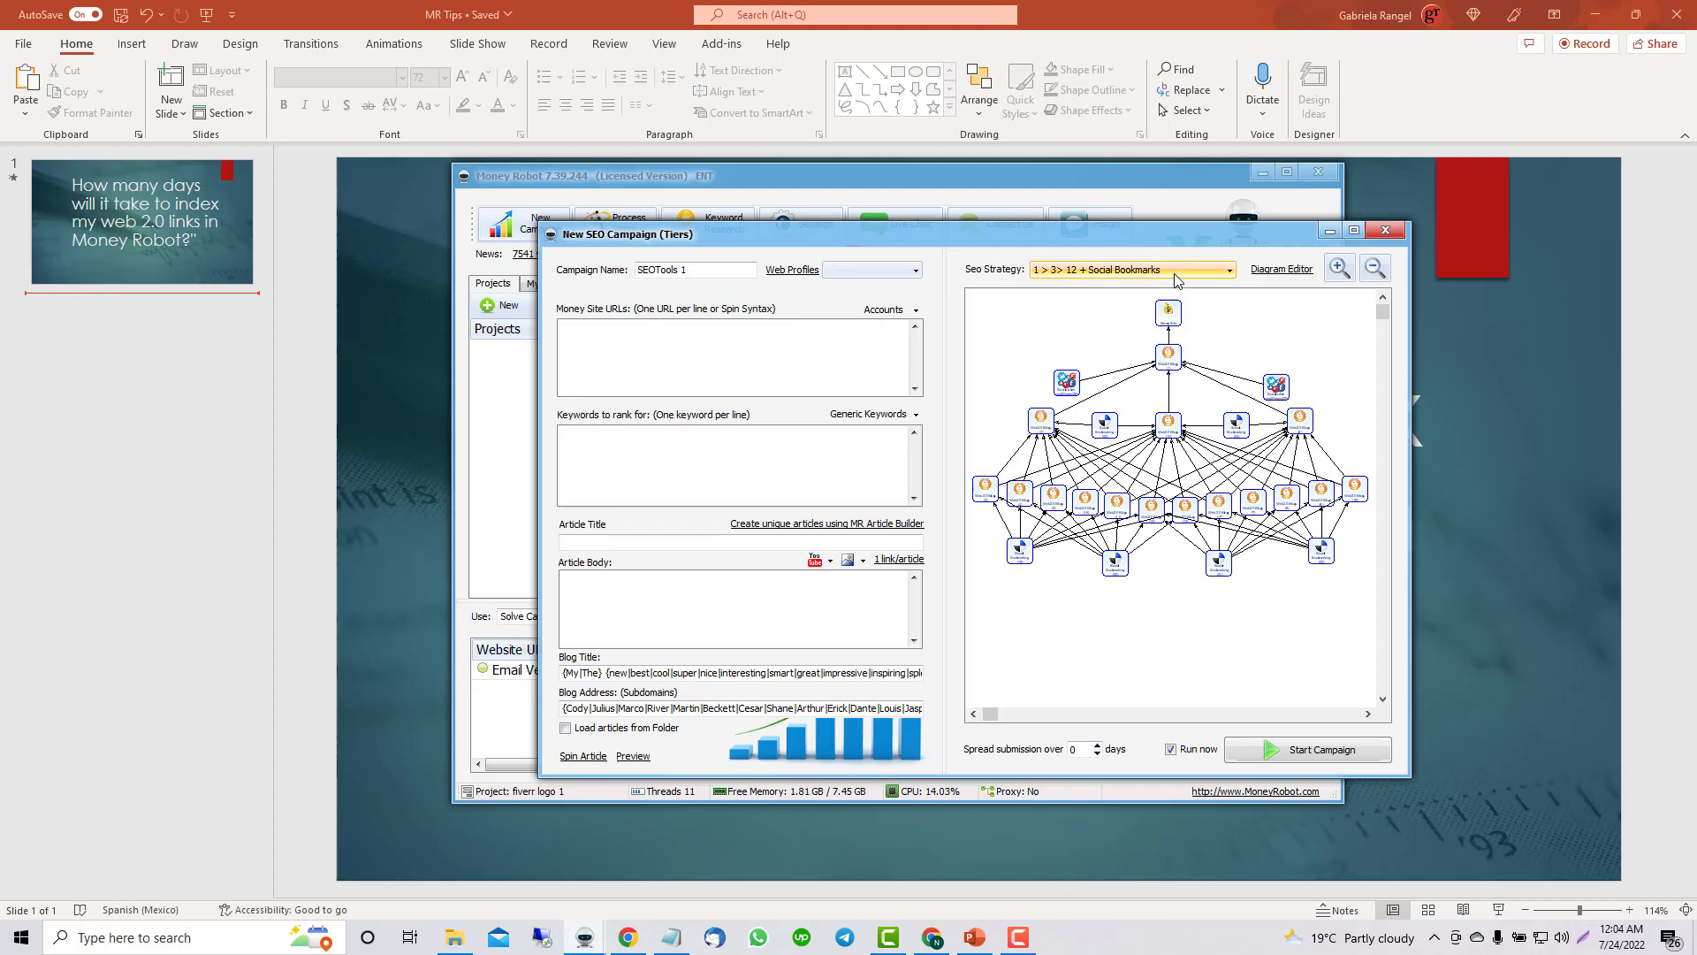
pyautogui.click(1049, 177)
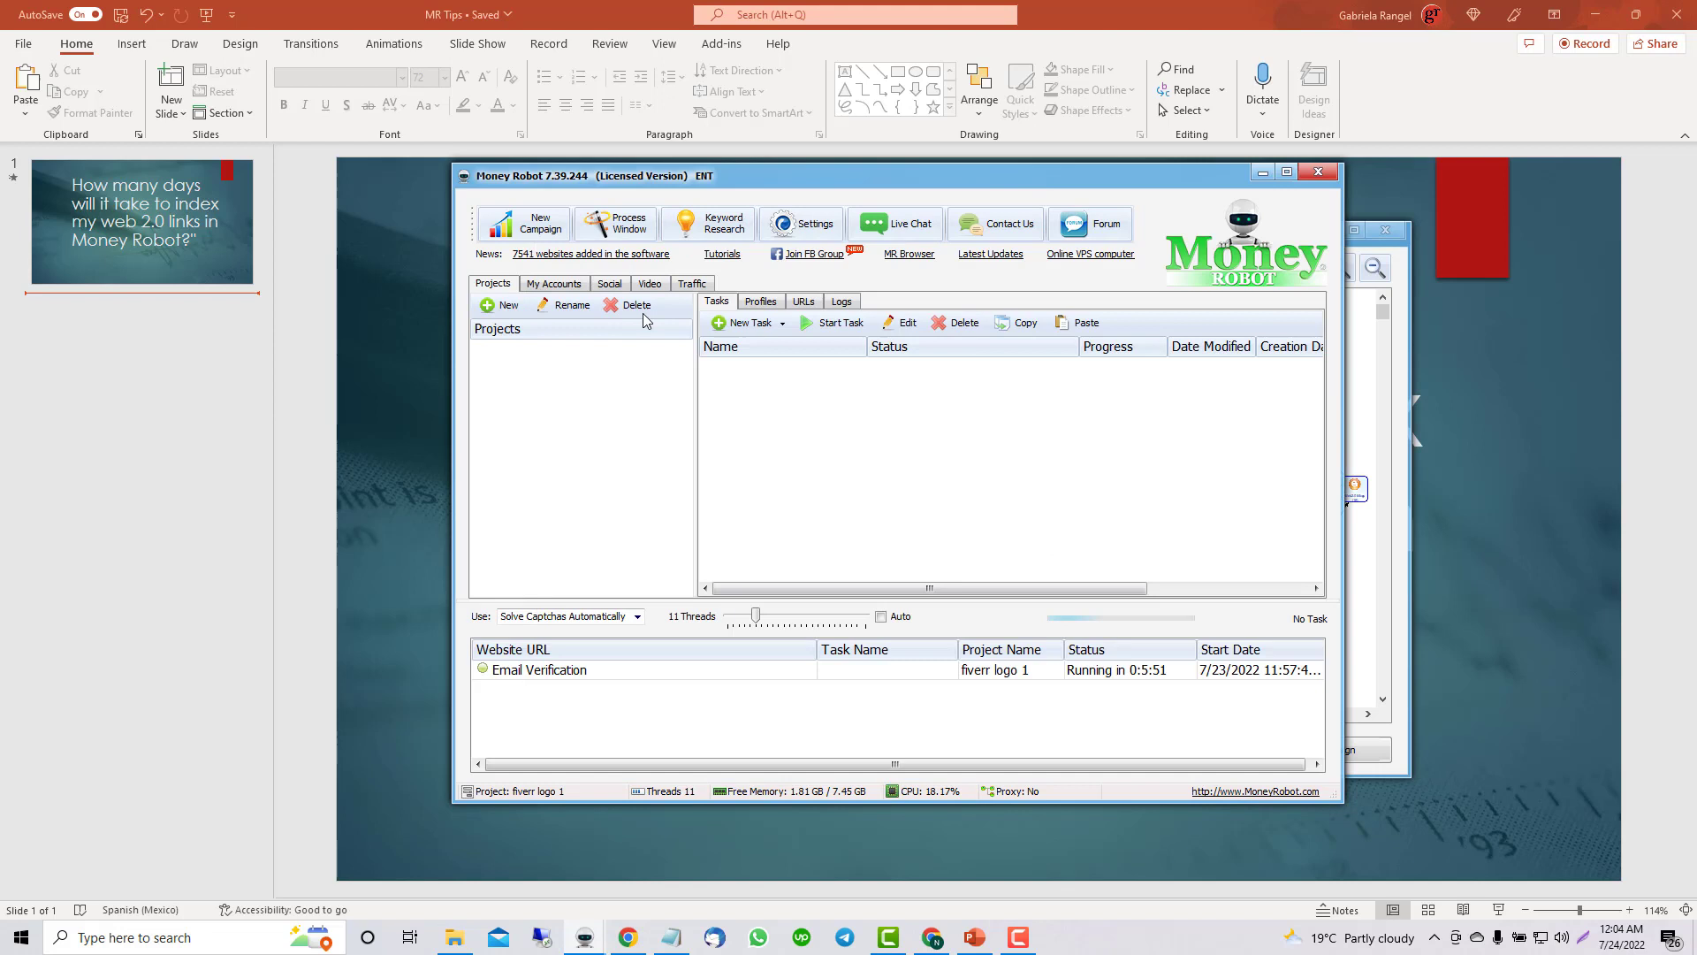
# Review Money Robot's general Settings, close them without saving, and return to the SEOTools 1 form.
pyautogui.click(793, 235)
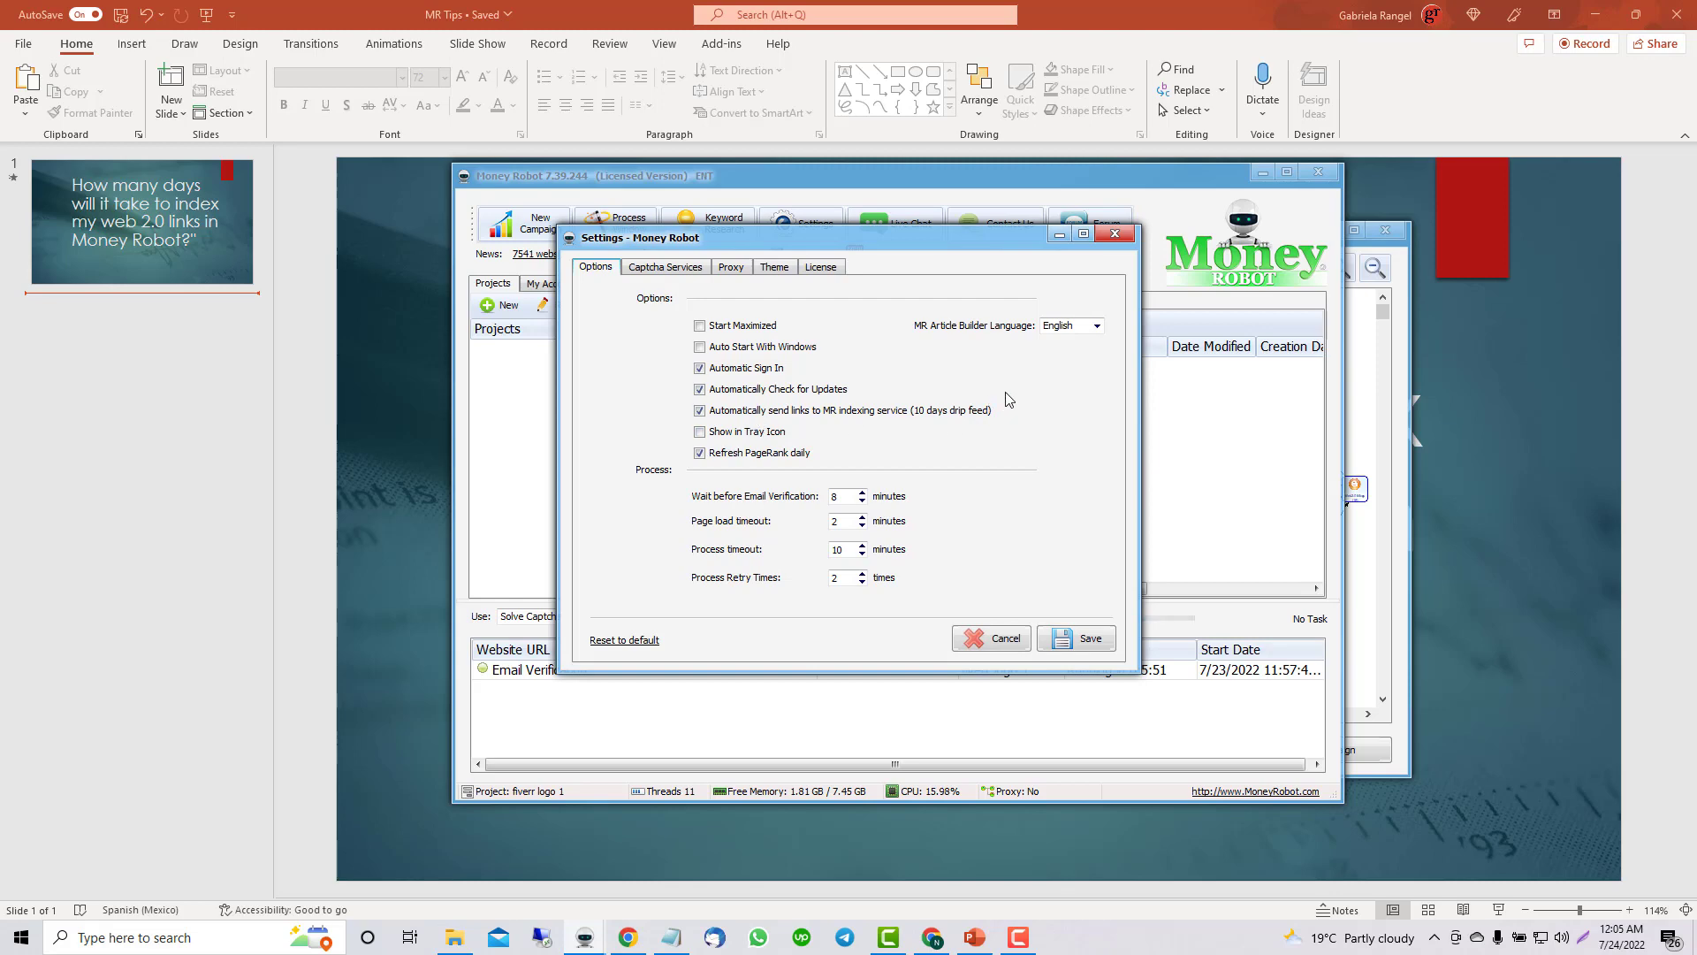
pyautogui.click(1115, 234)
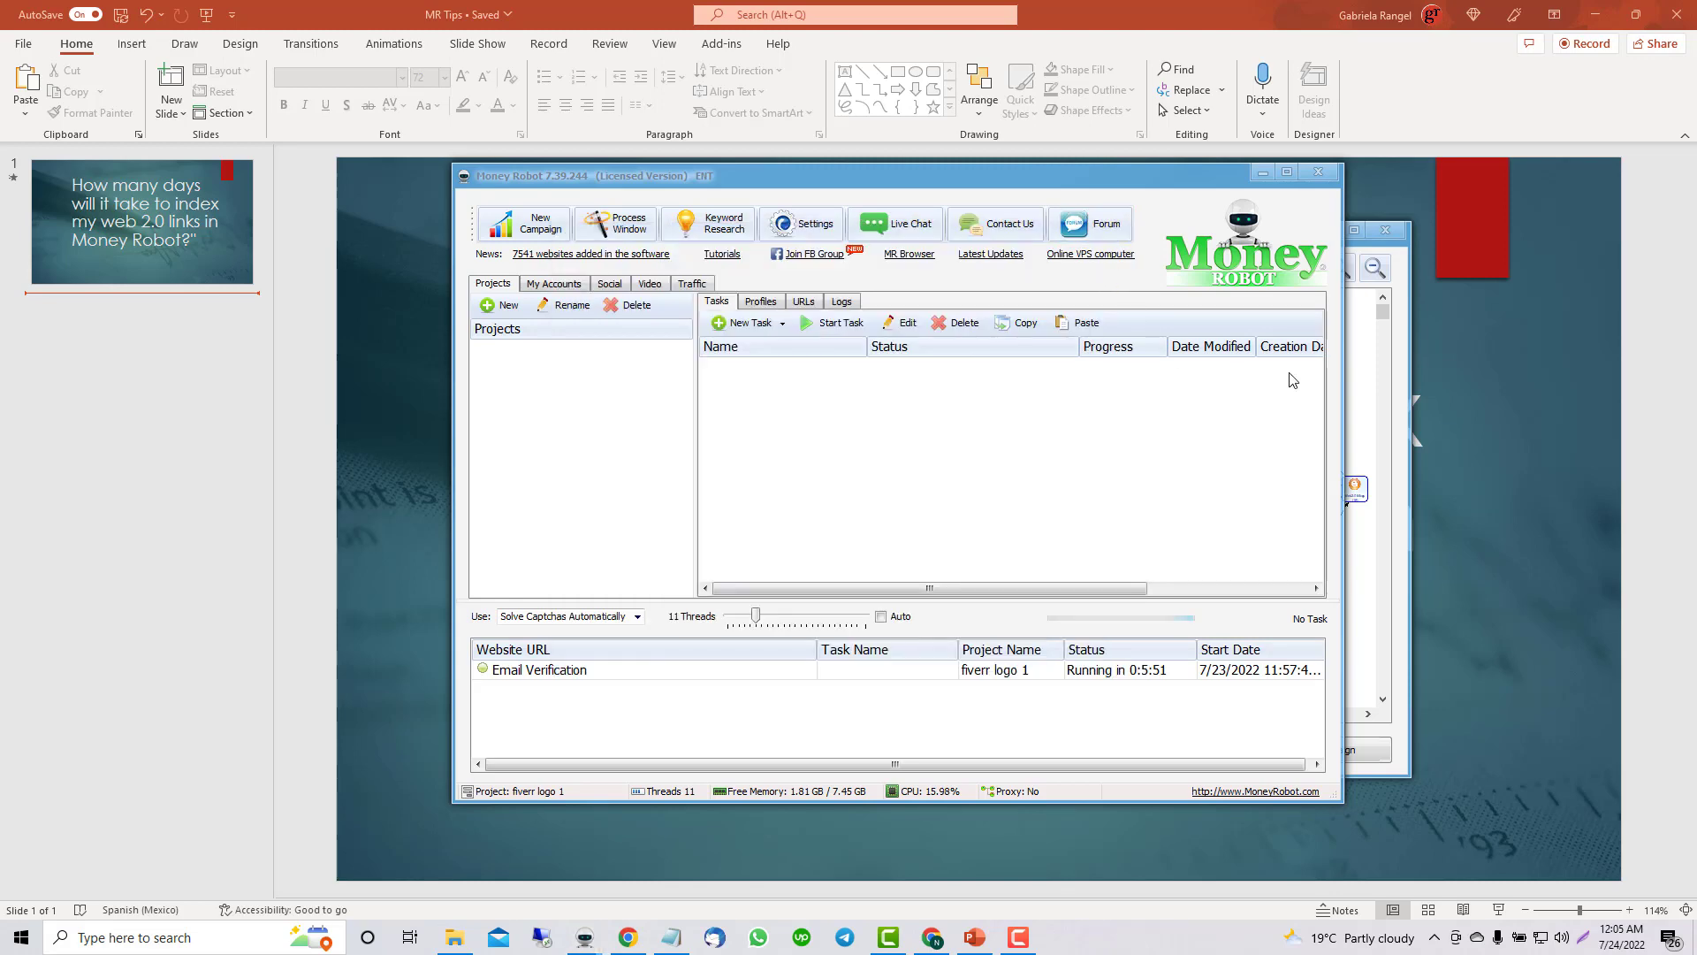
pyautogui.click(528, 223)
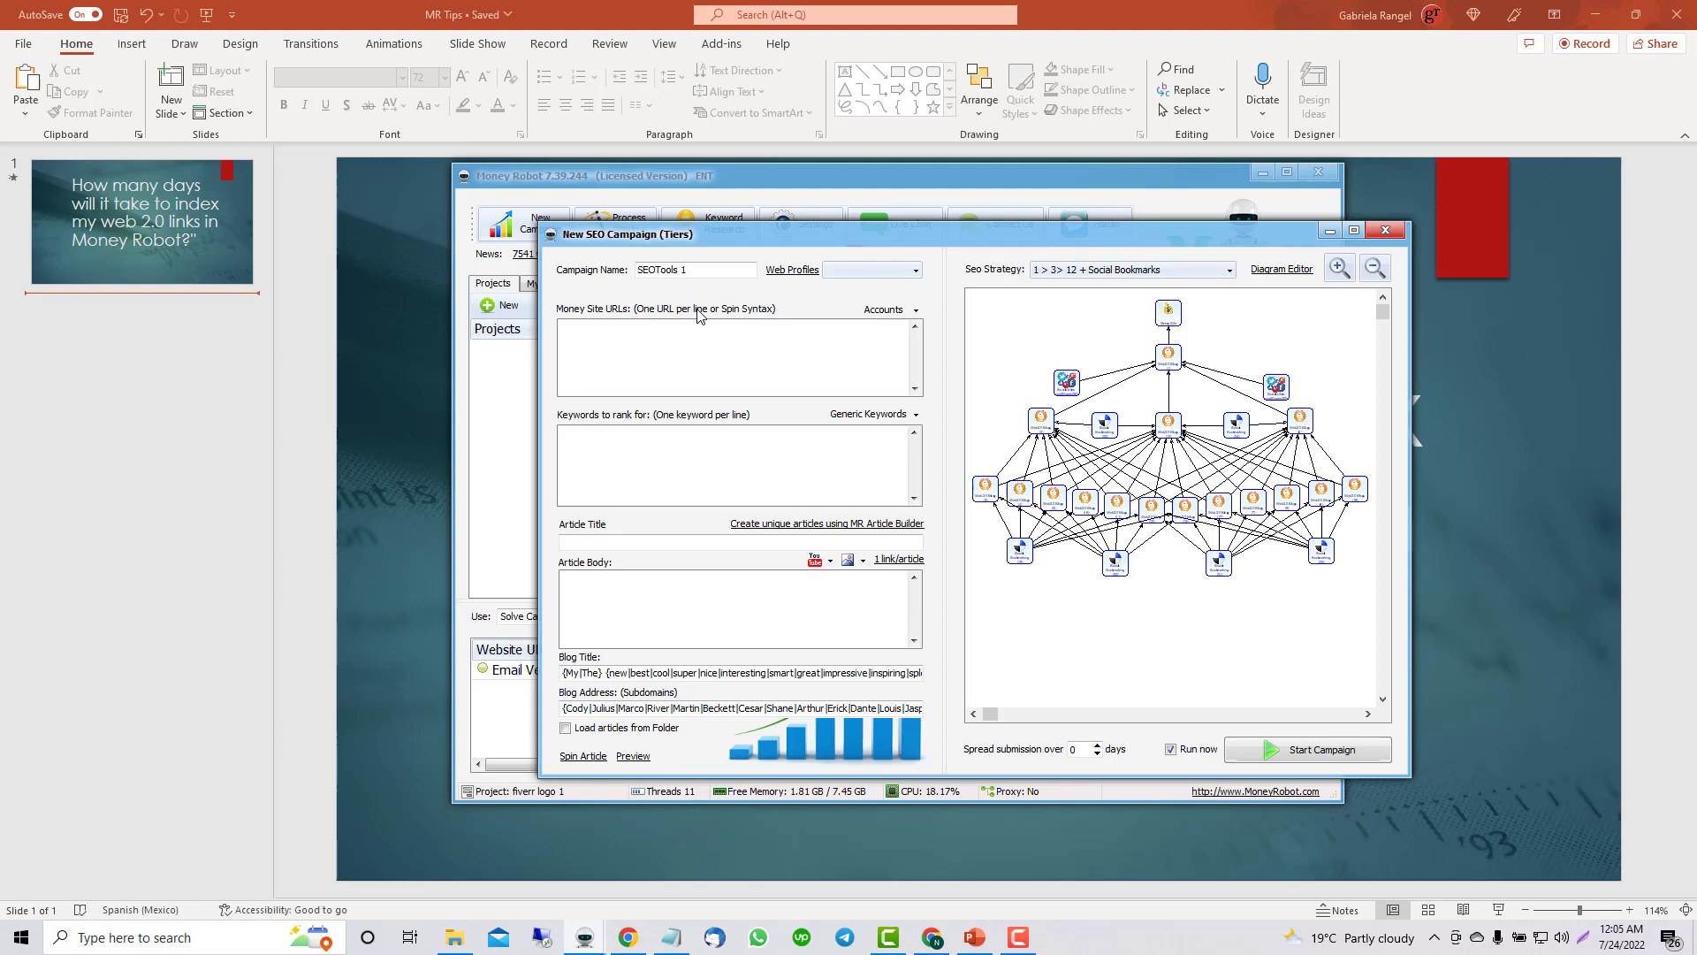
# Start the SEOTools 1 campaign, then clone the SEOTools 1 project into a new campaign.
pyautogui.click(1286, 751)
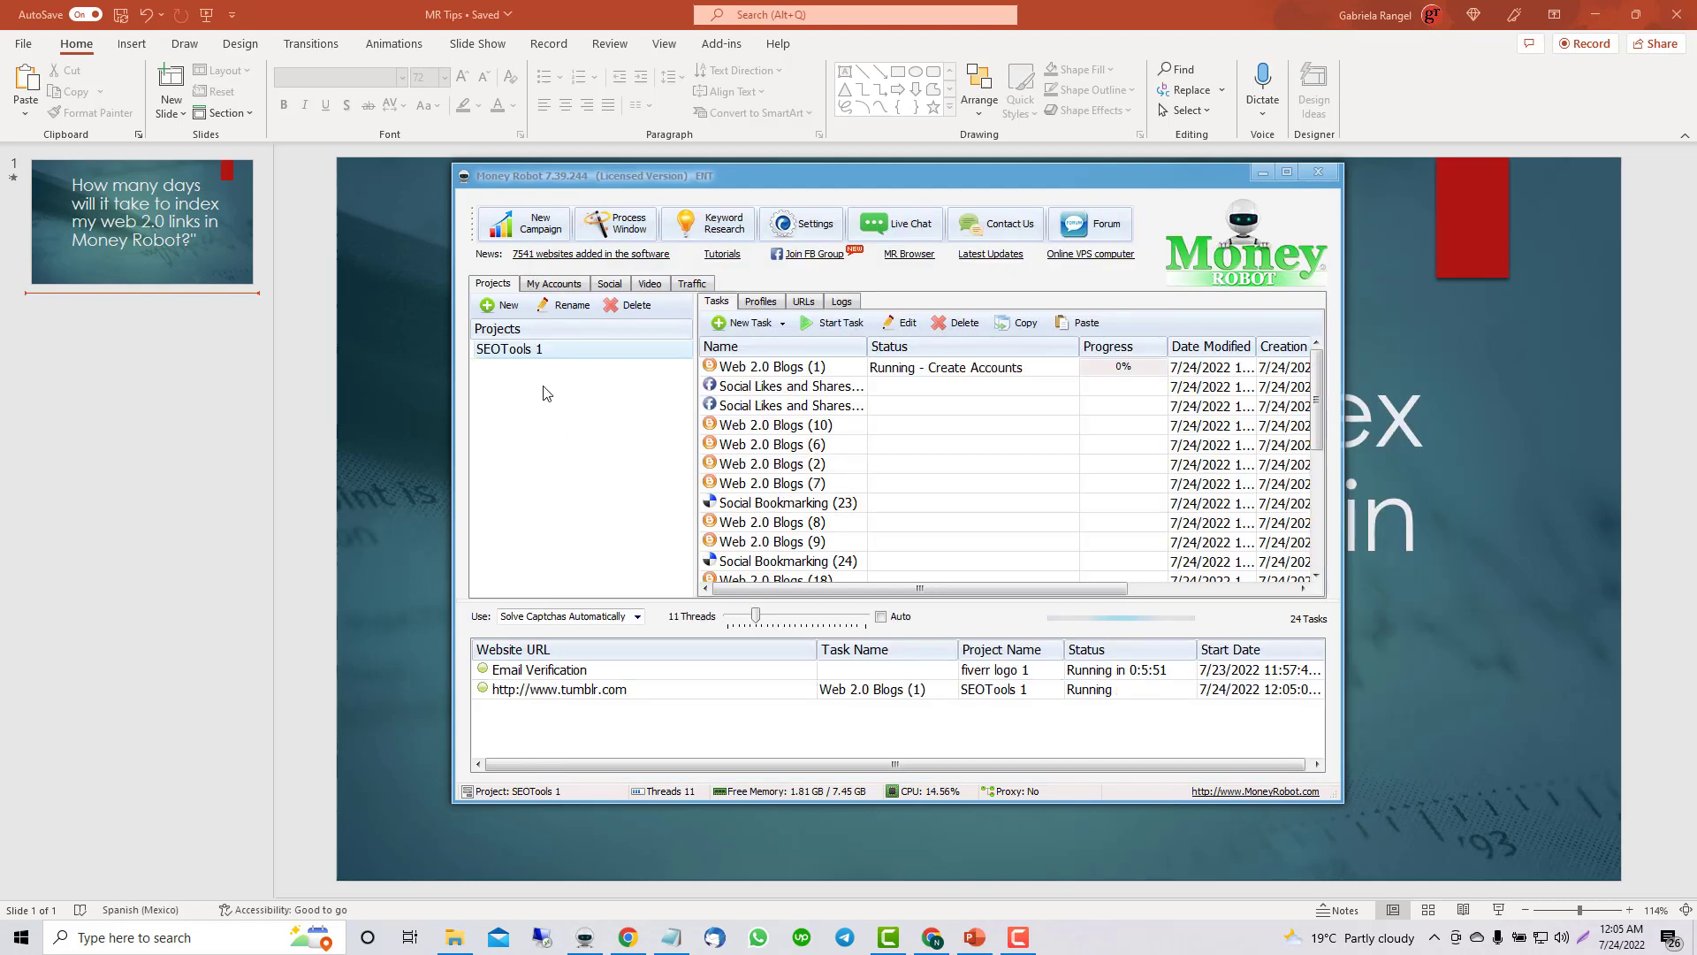
pyautogui.click(591, 349)
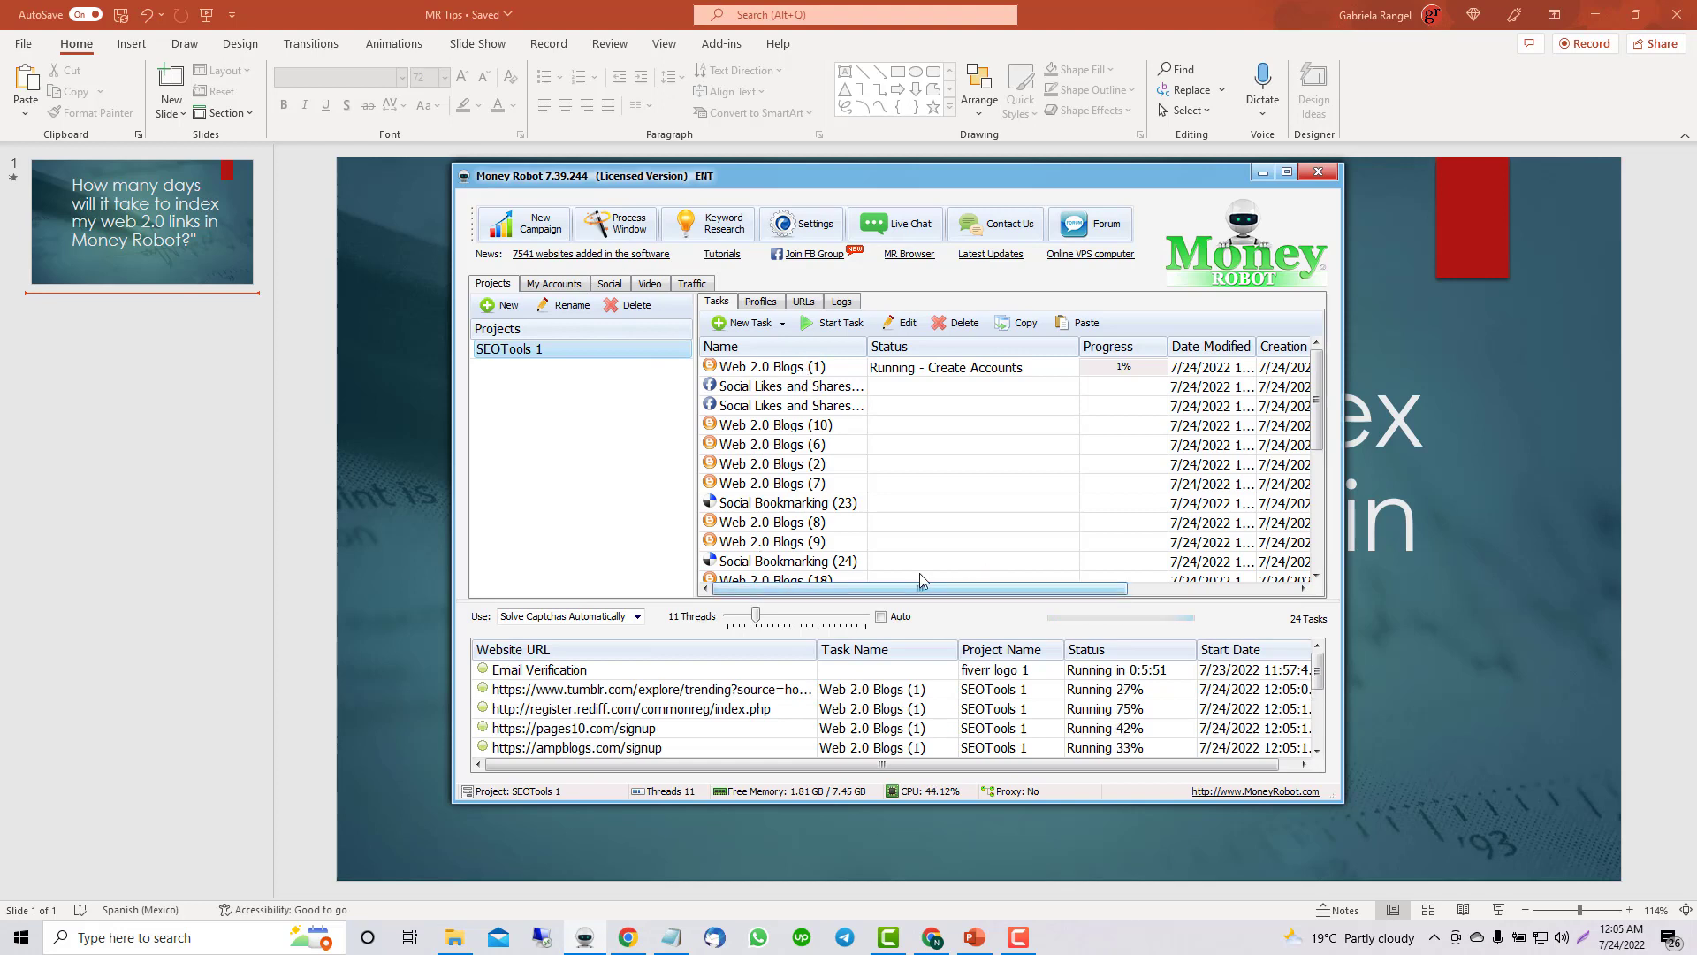
pyautogui.rightClick(618, 348)
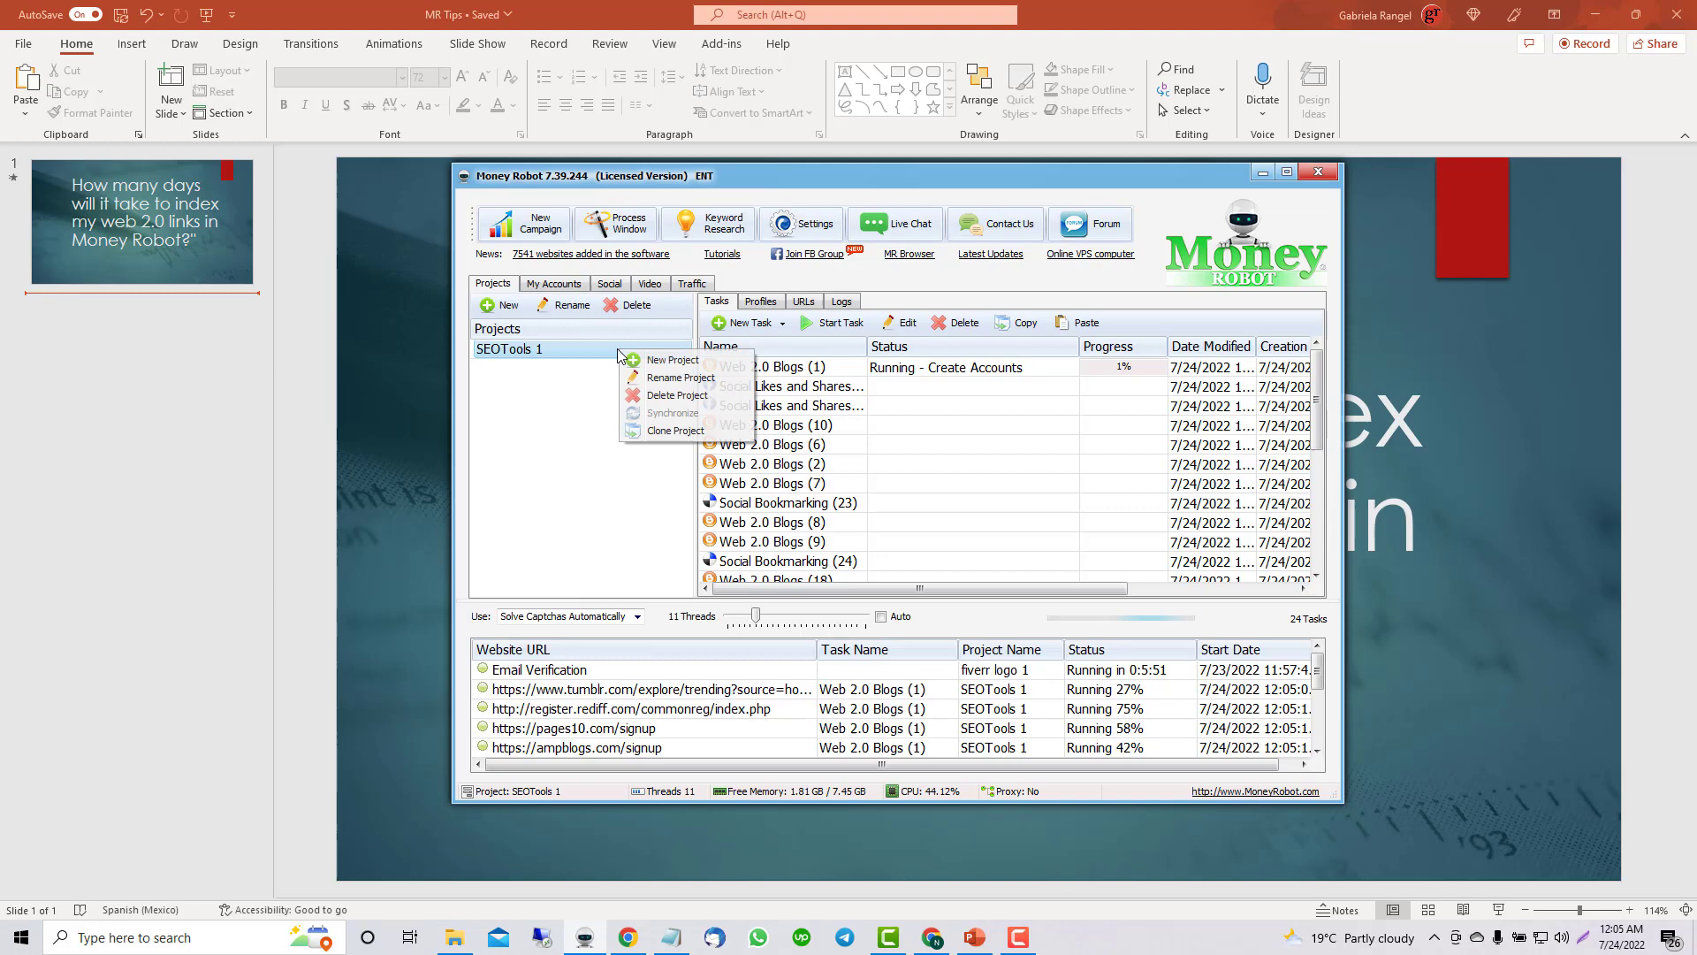
pyautogui.click(667, 432)
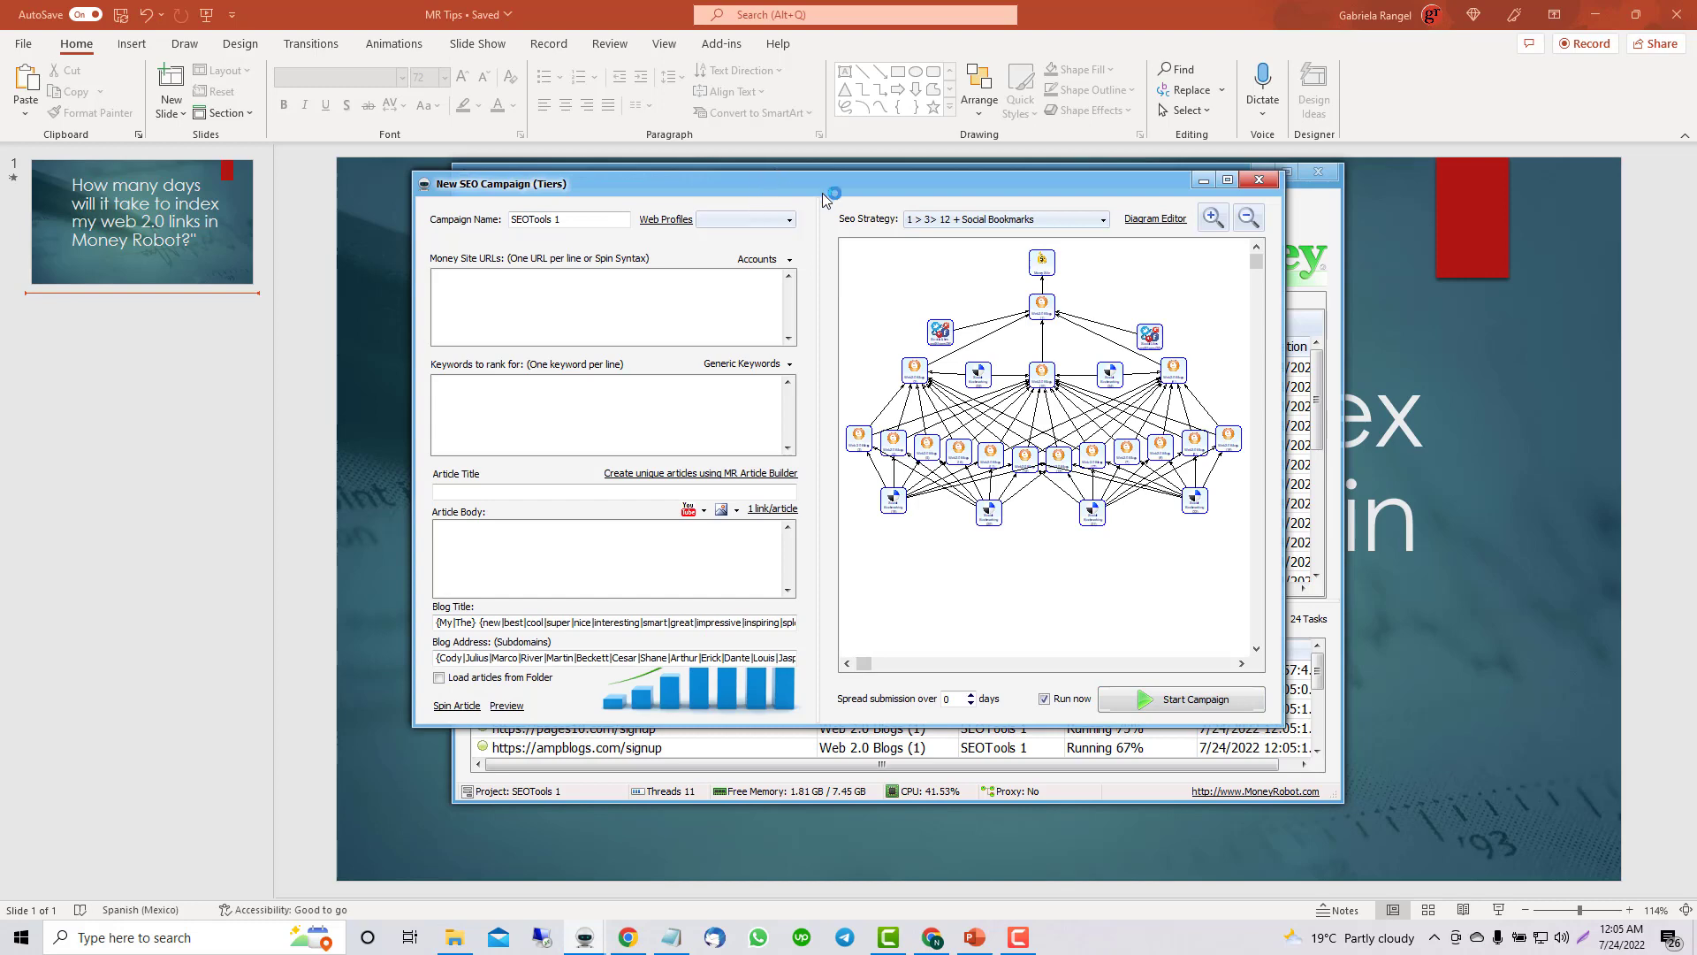
# Set the cloned campaign to use already existing accounts.
pyautogui.moveTo(822, 193); pyautogui.dragTo(1108, 252)
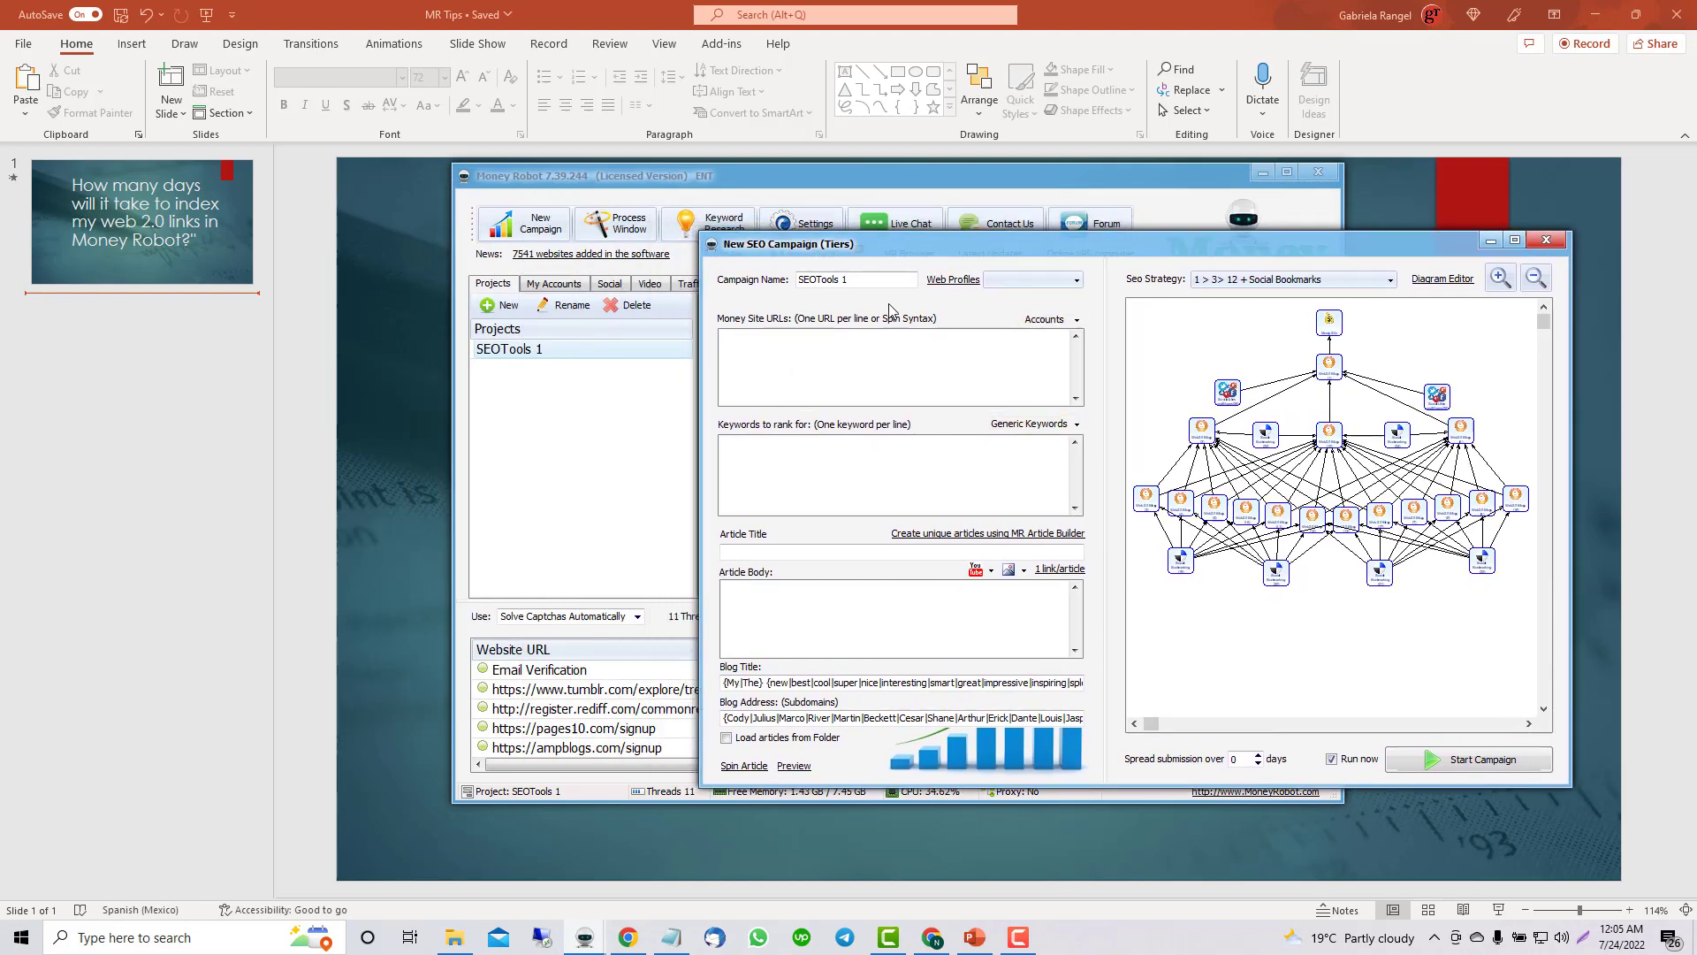
pyautogui.click(1048, 319)
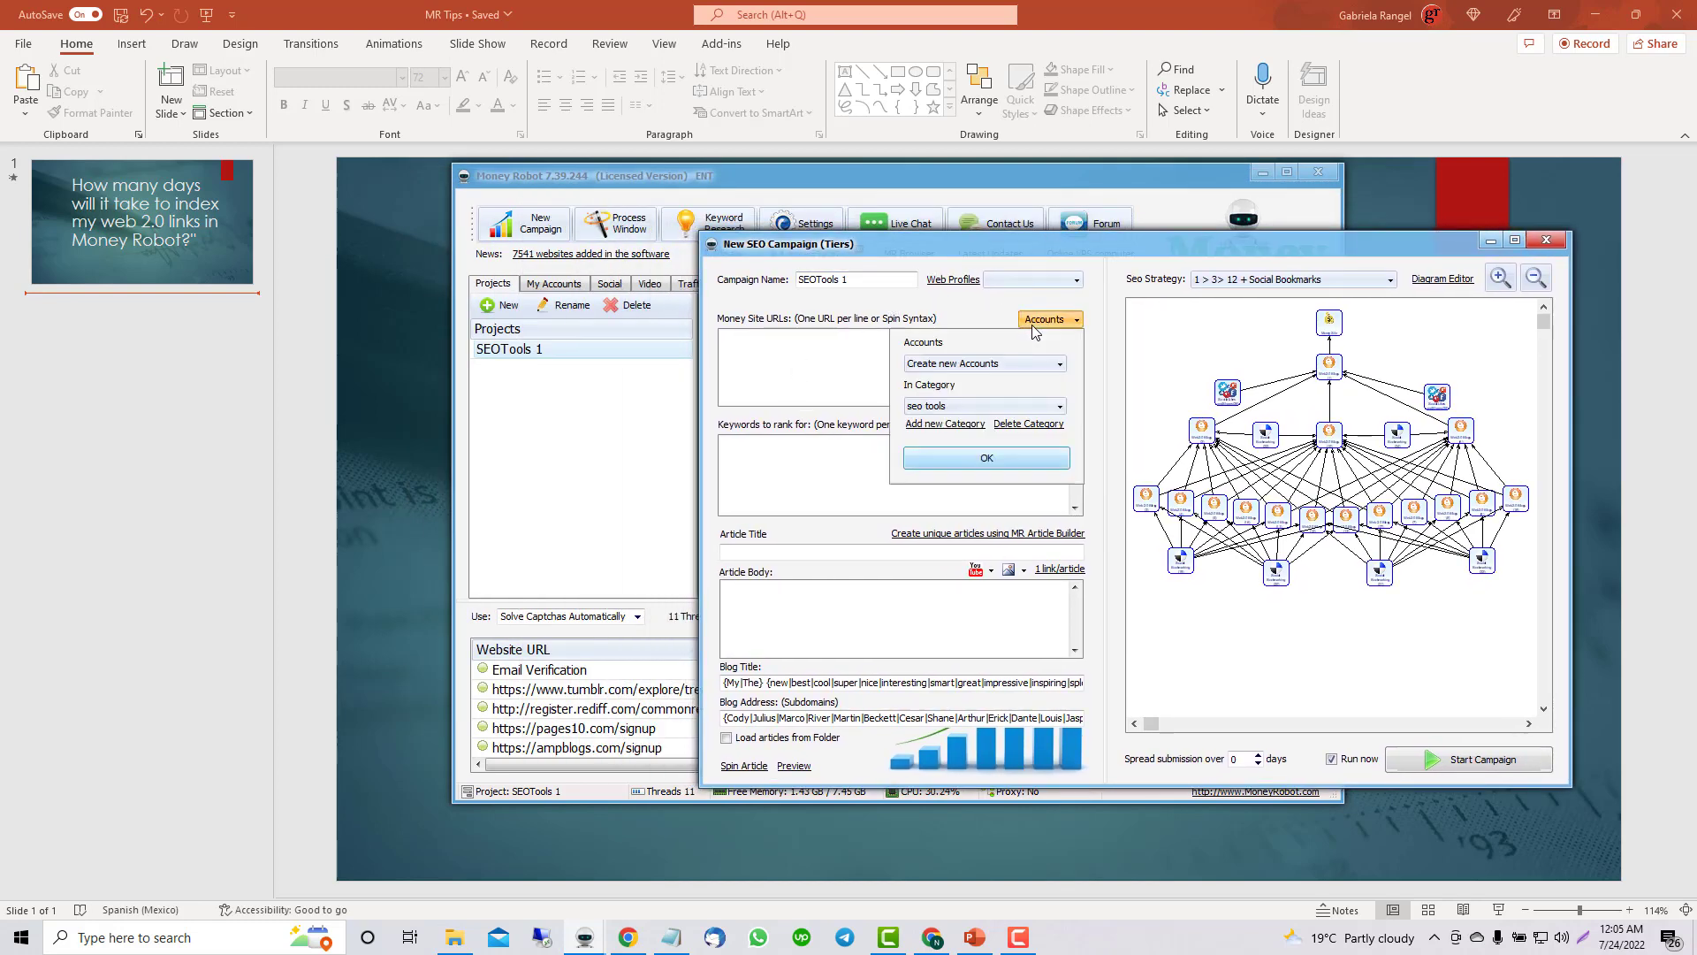
pyautogui.click(976, 363)
pyautogui.click(953, 402)
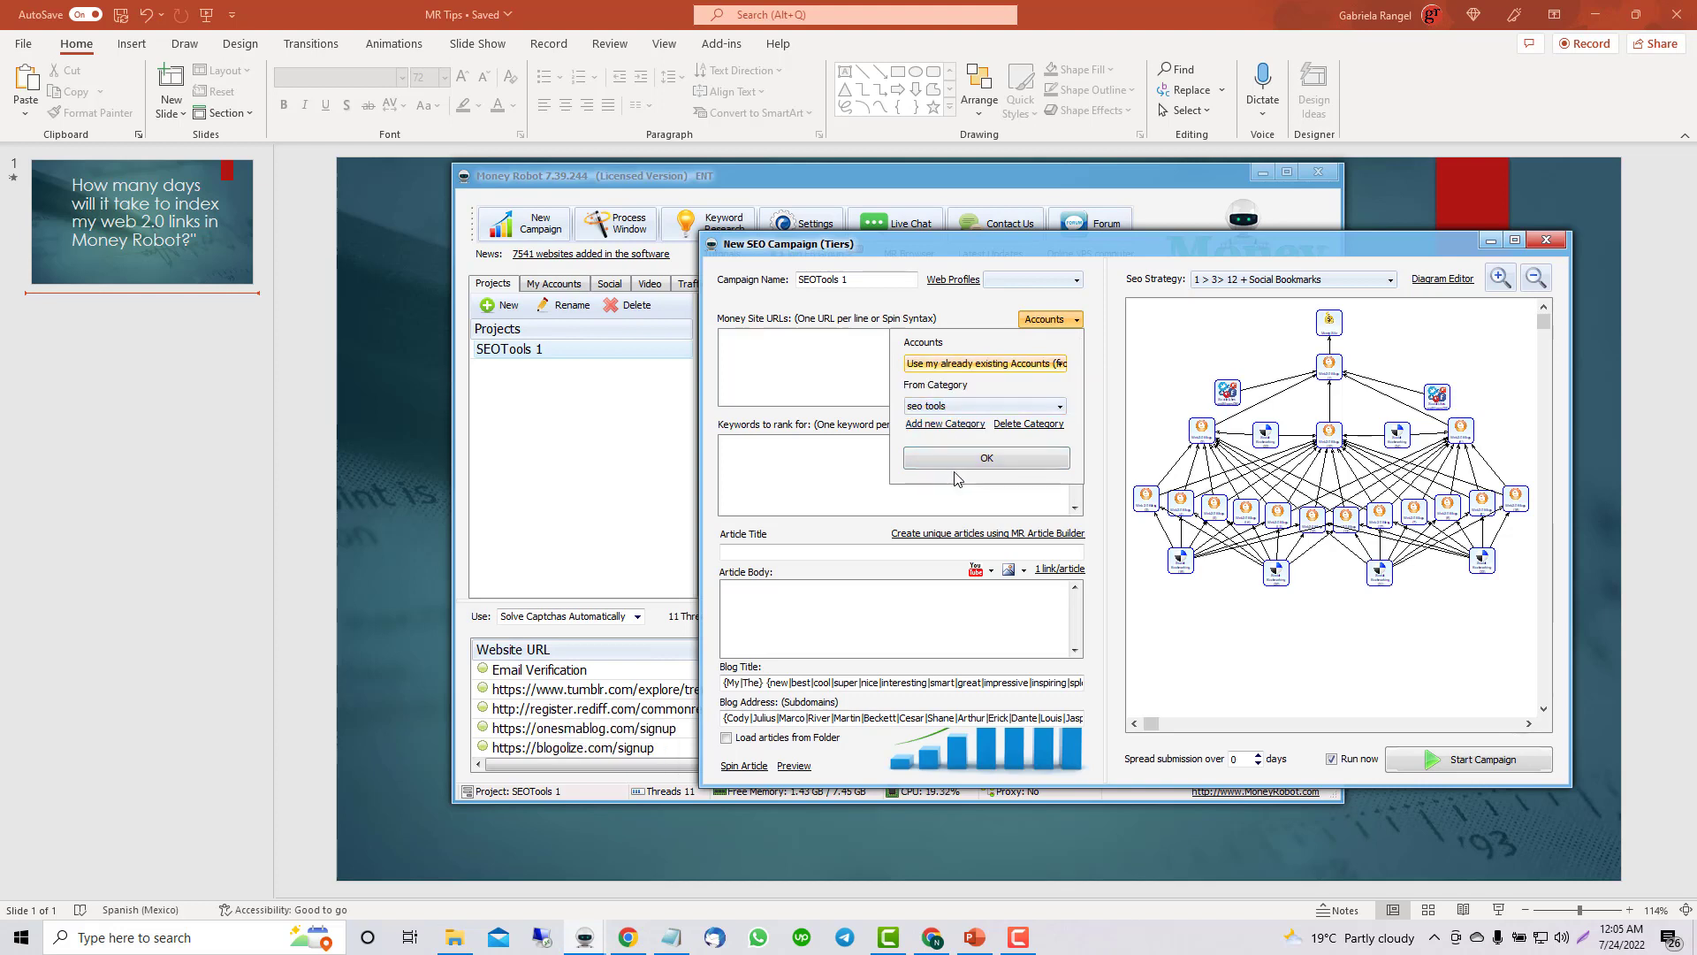
pyautogui.click(957, 460)
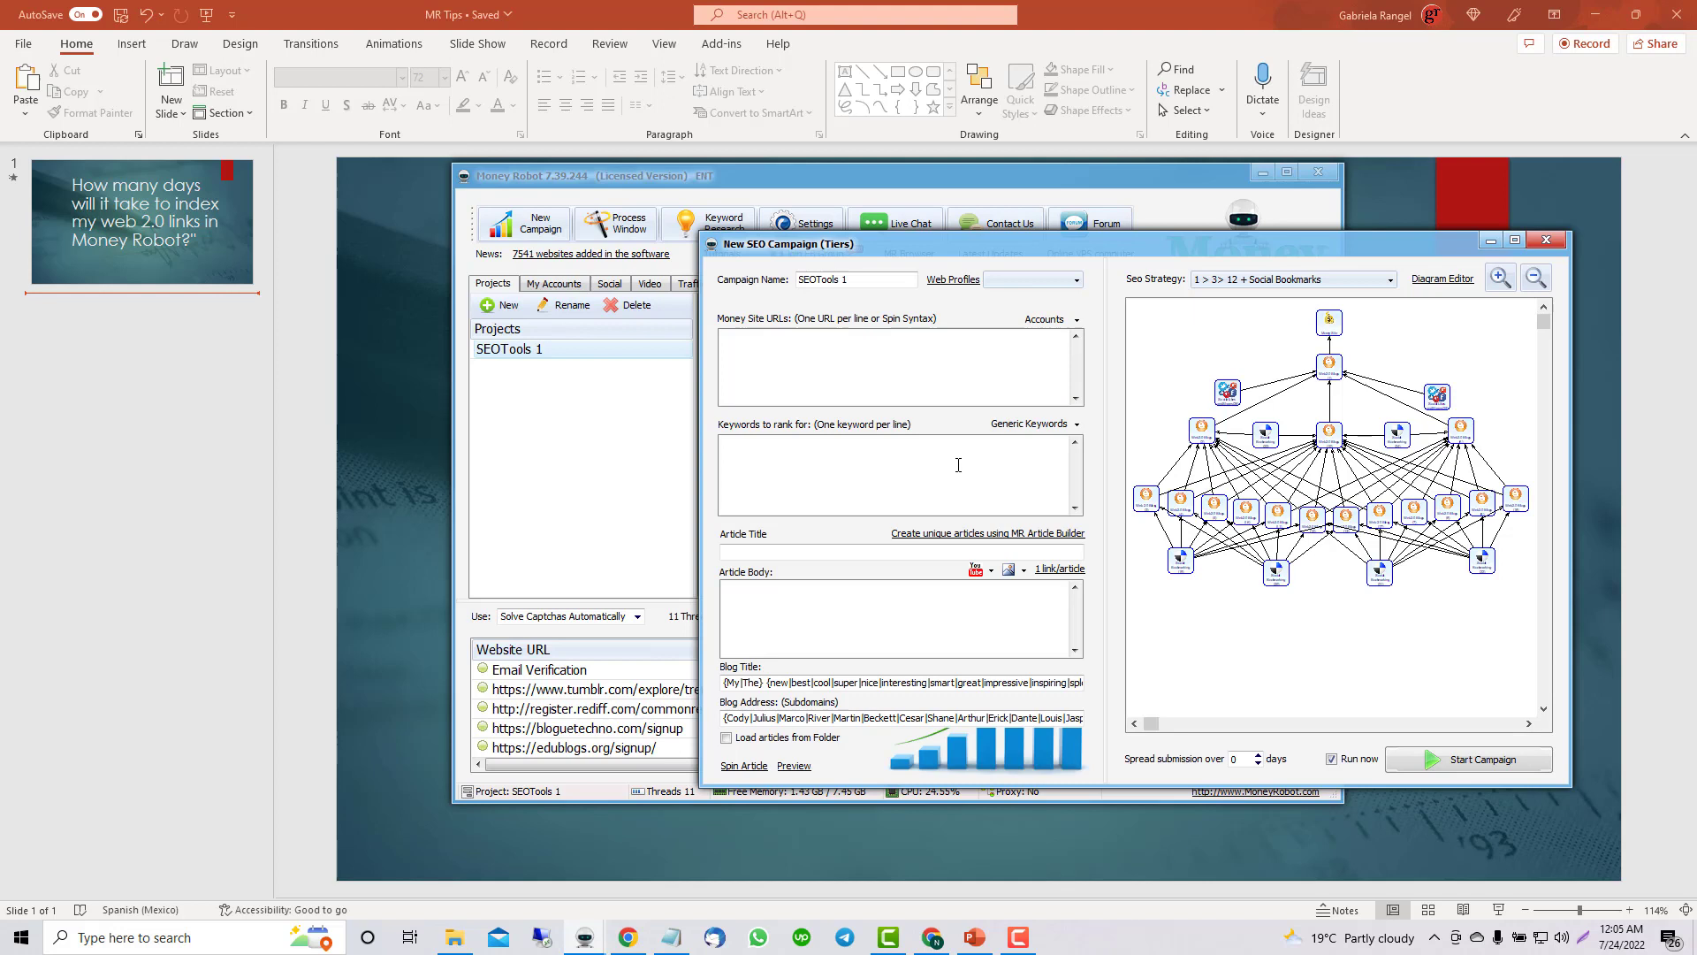
# Rename the campaign SEOTools 2 and choose the Triumph Power - High Competition strategy.
pyautogui.doubleClick(861, 281)
pyautogui.click(862, 283)
pyautogui.press('BackSpace')
pyautogui.write('2')
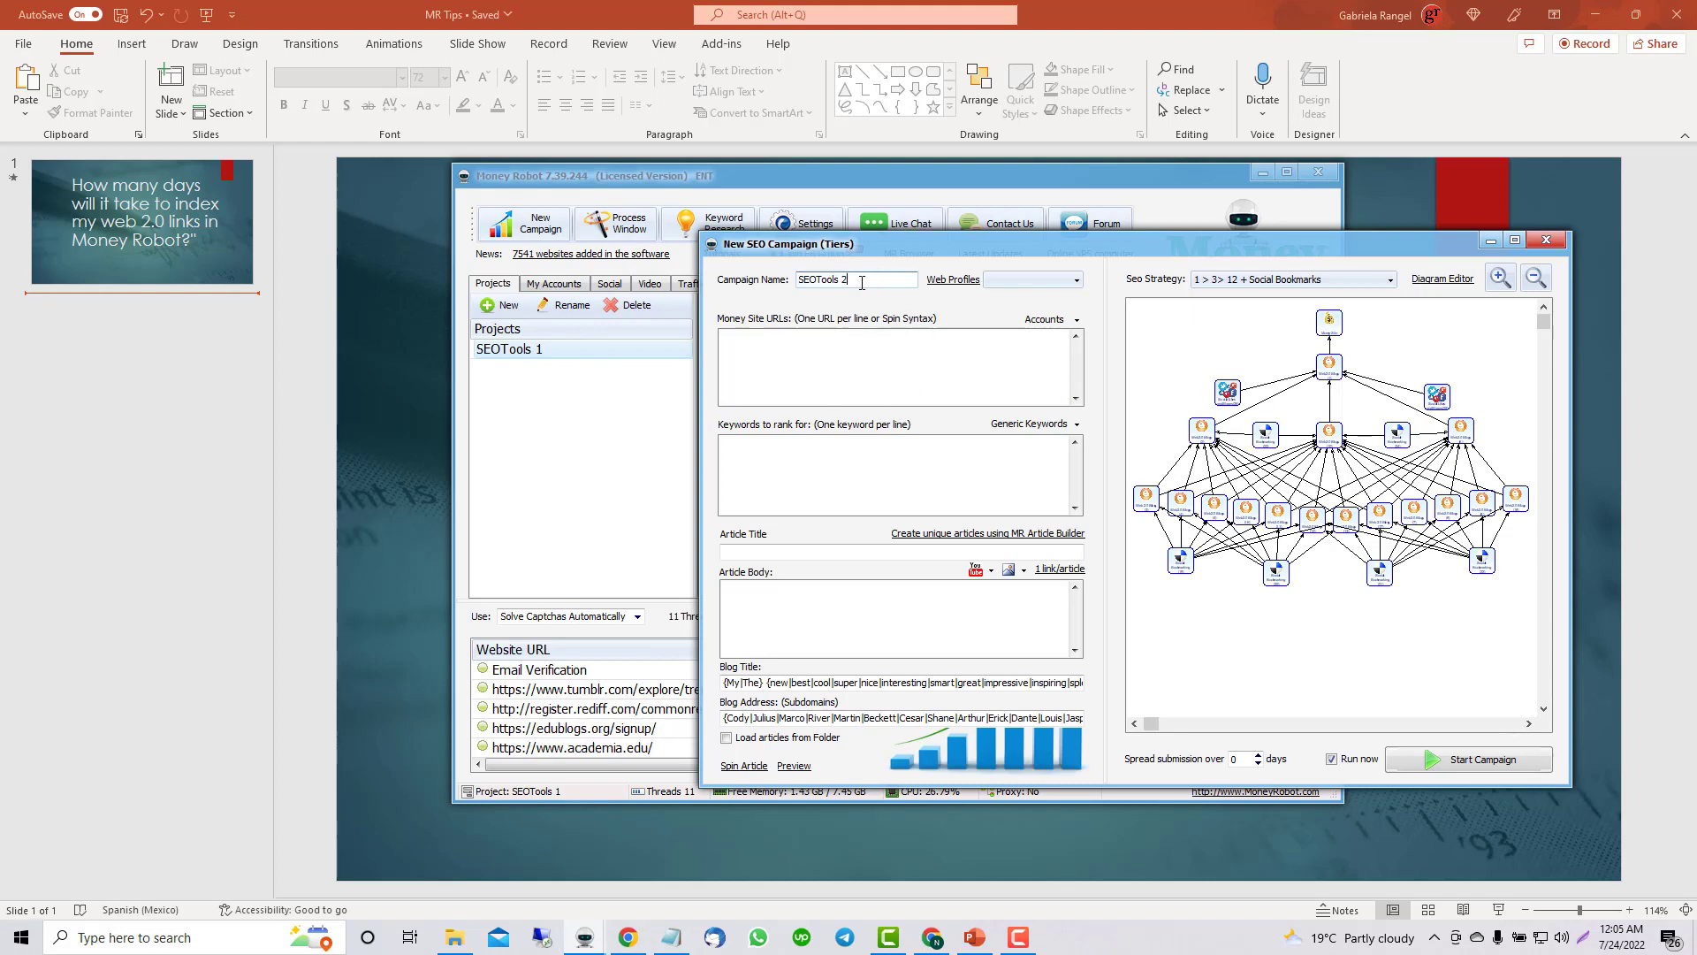
pyautogui.click(1255, 279)
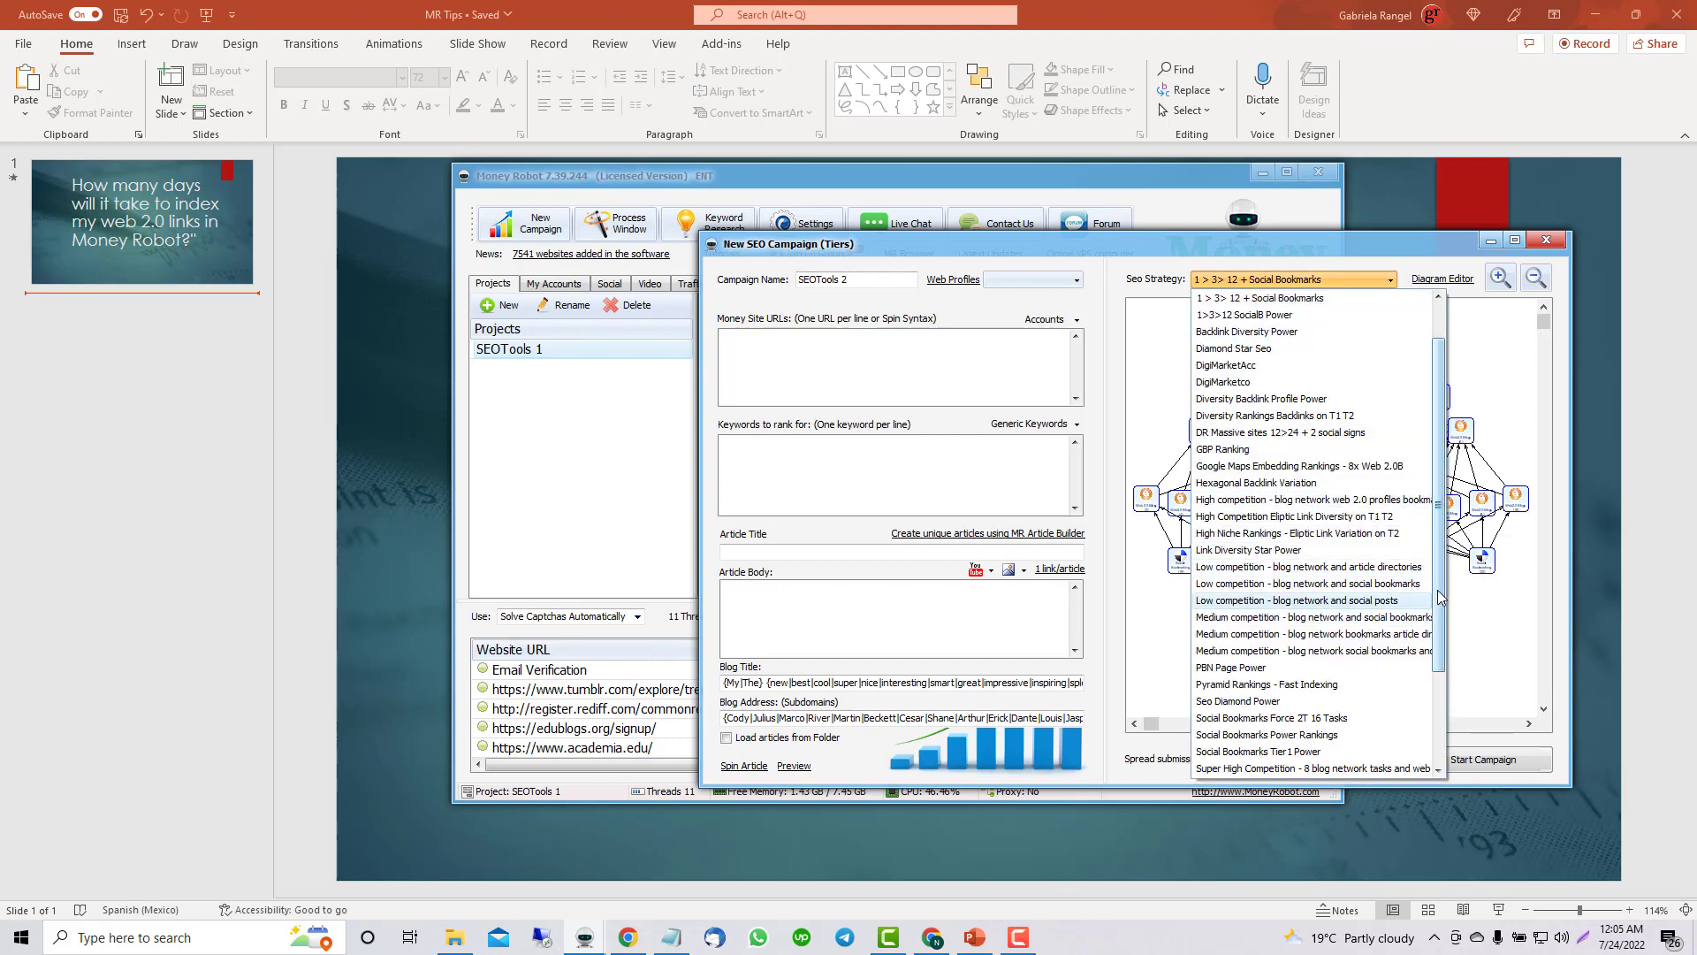
pyautogui.click(1437, 726)
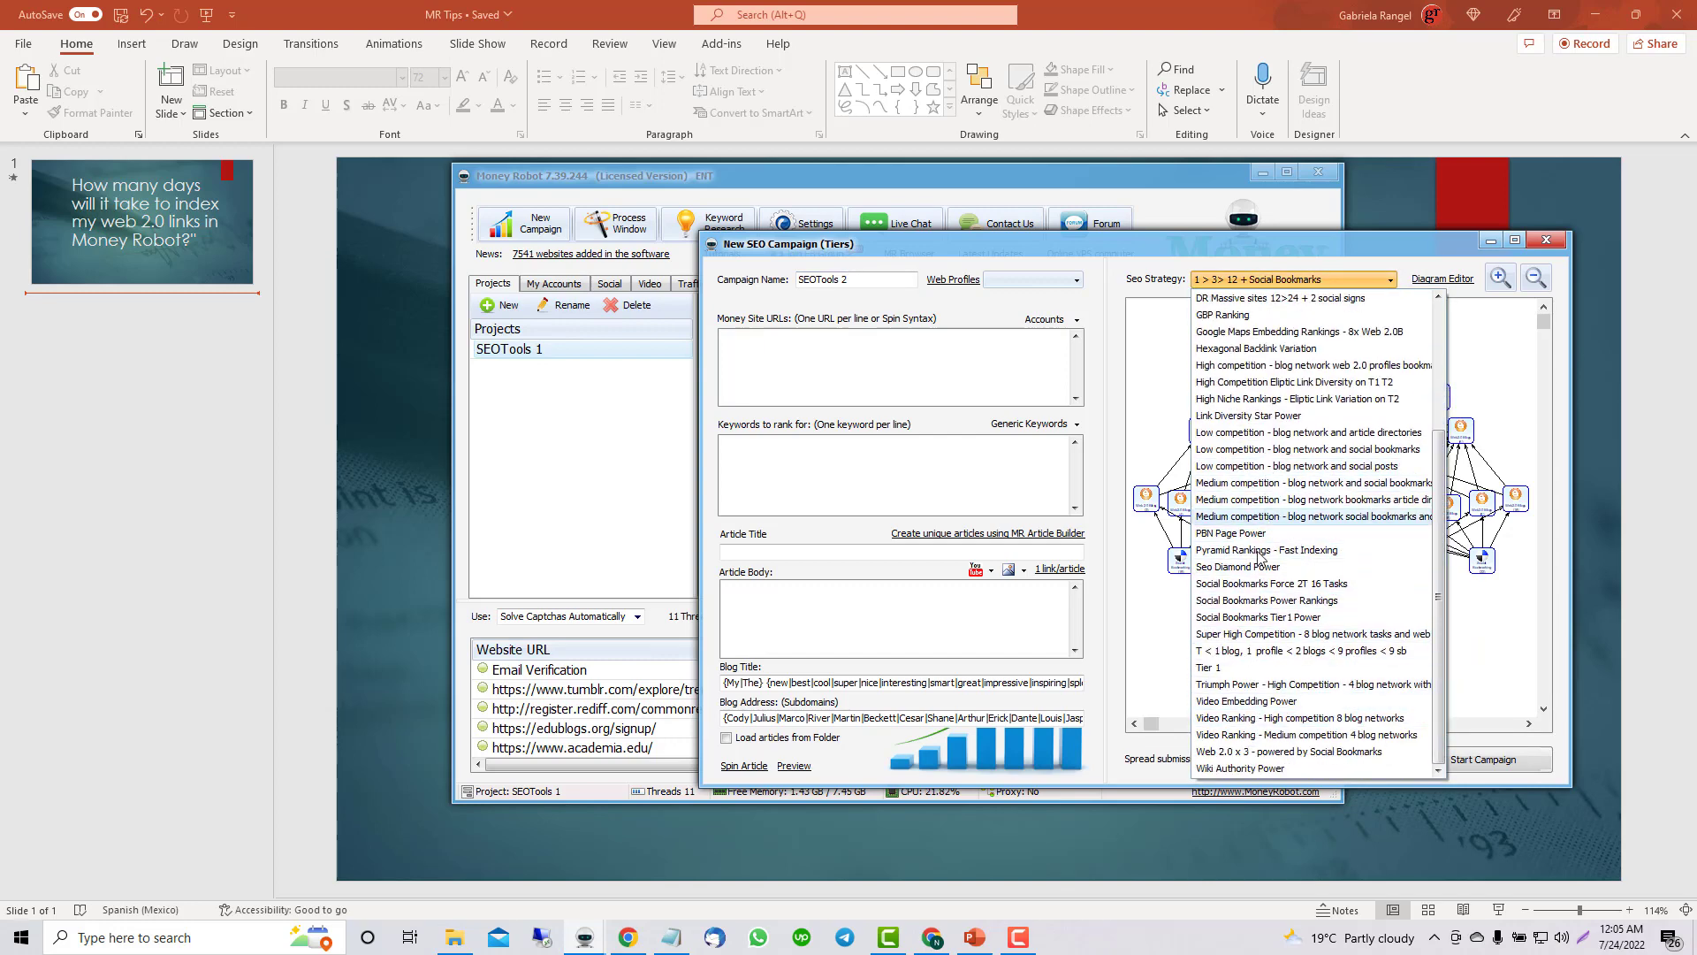
pyautogui.click(1234, 684)
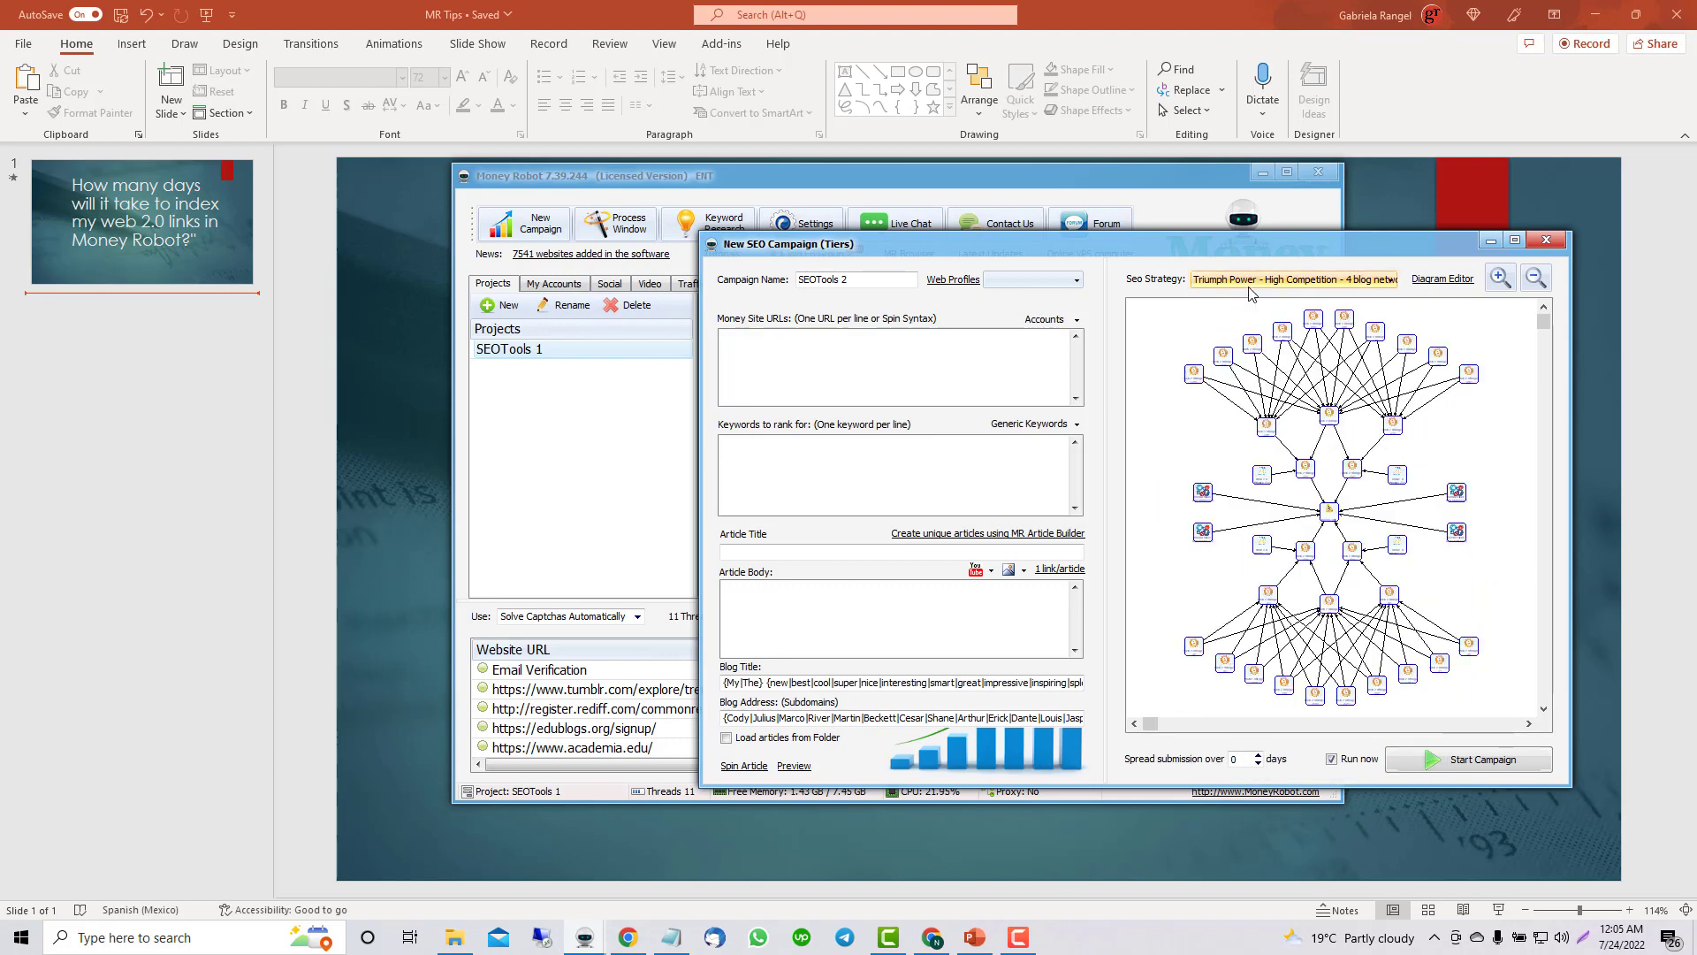
pyautogui.click(875, 370)
# In Chrome, go to ahrefs.com/backlink-checker.
pyautogui.click(935, 939)
pyautogui.click(912, 63)
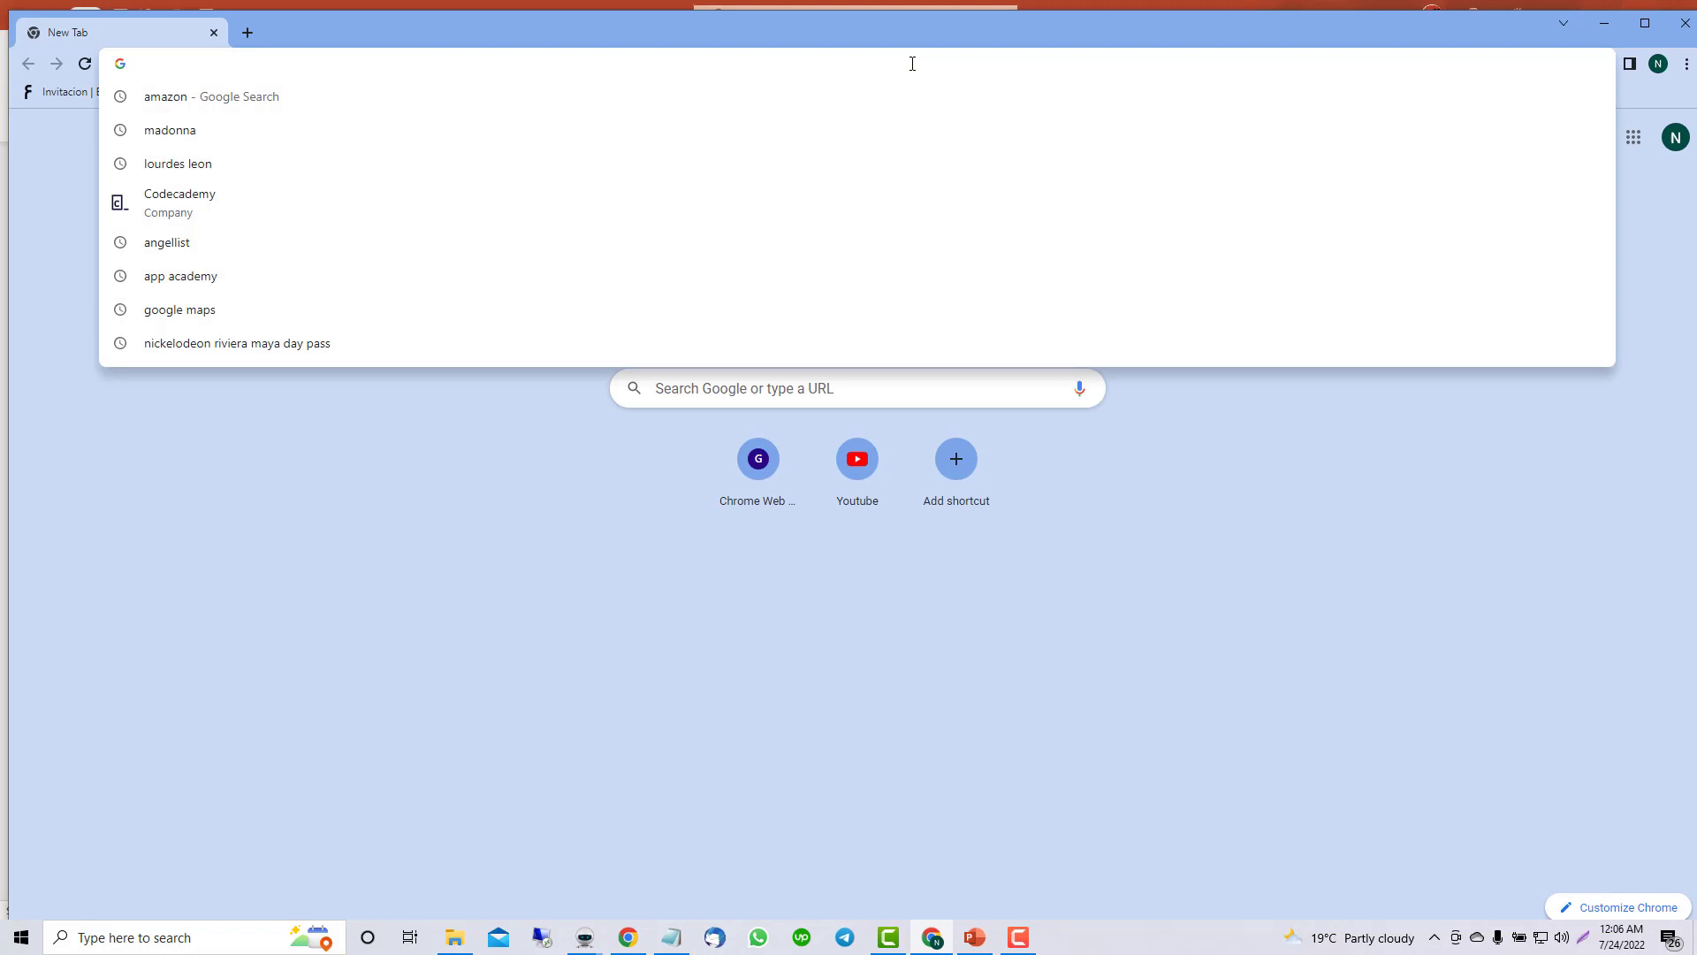
pyautogui.write('ahref')
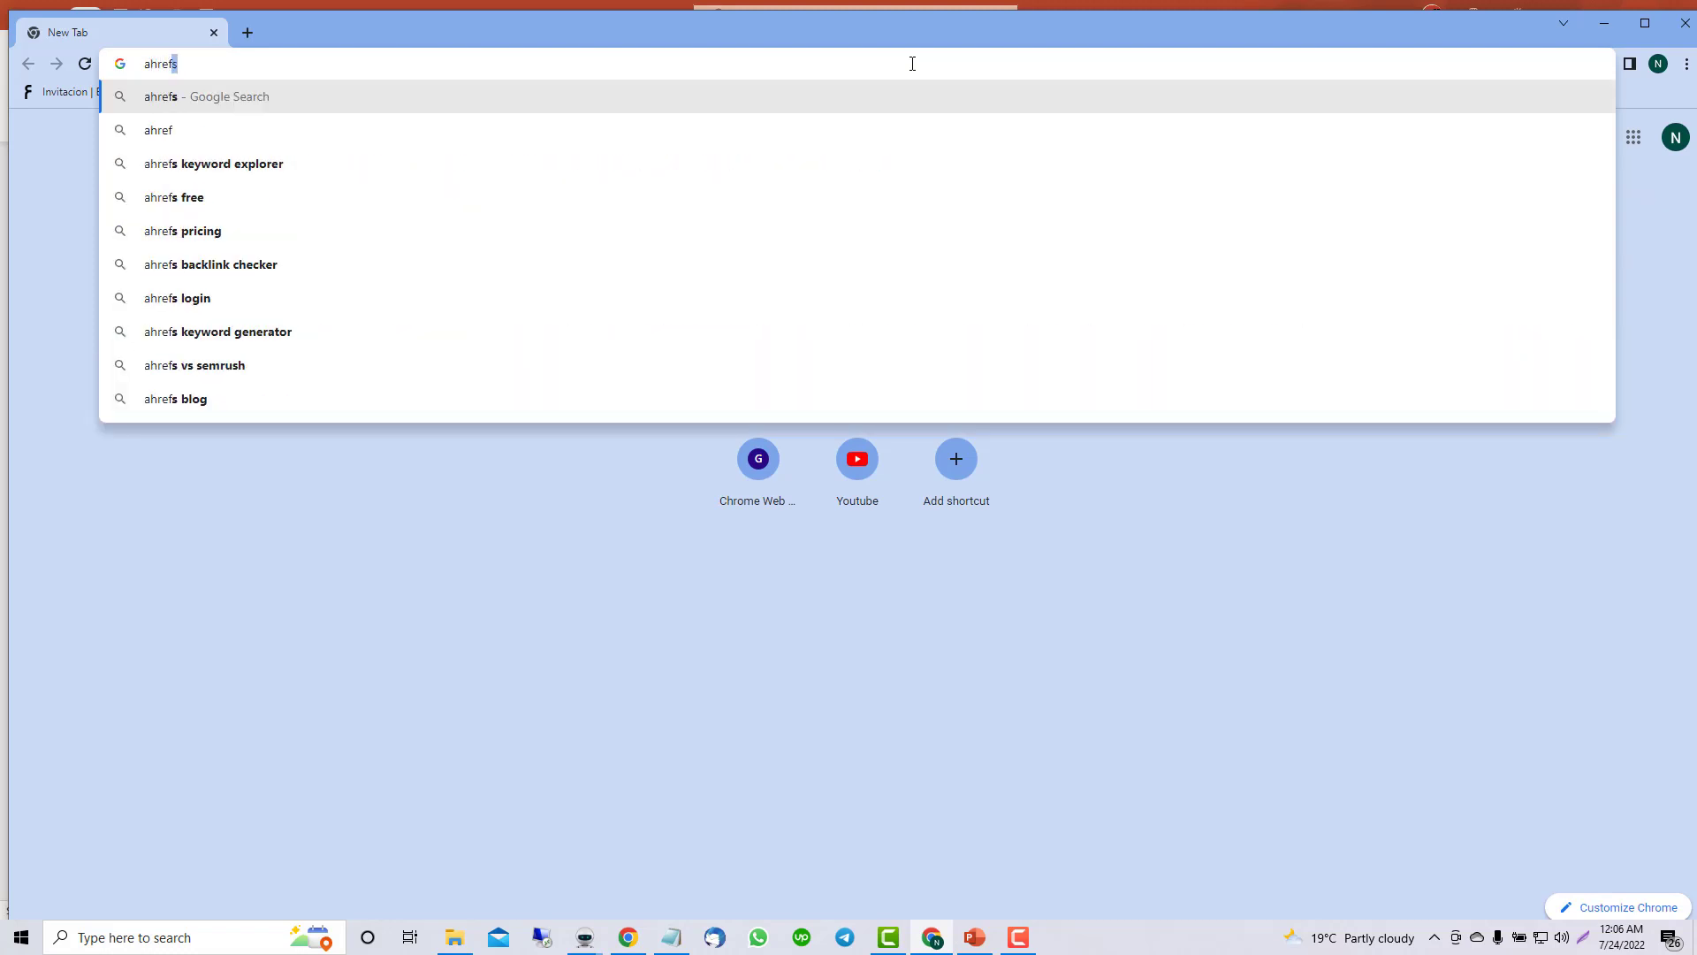
pyautogui.write('s')
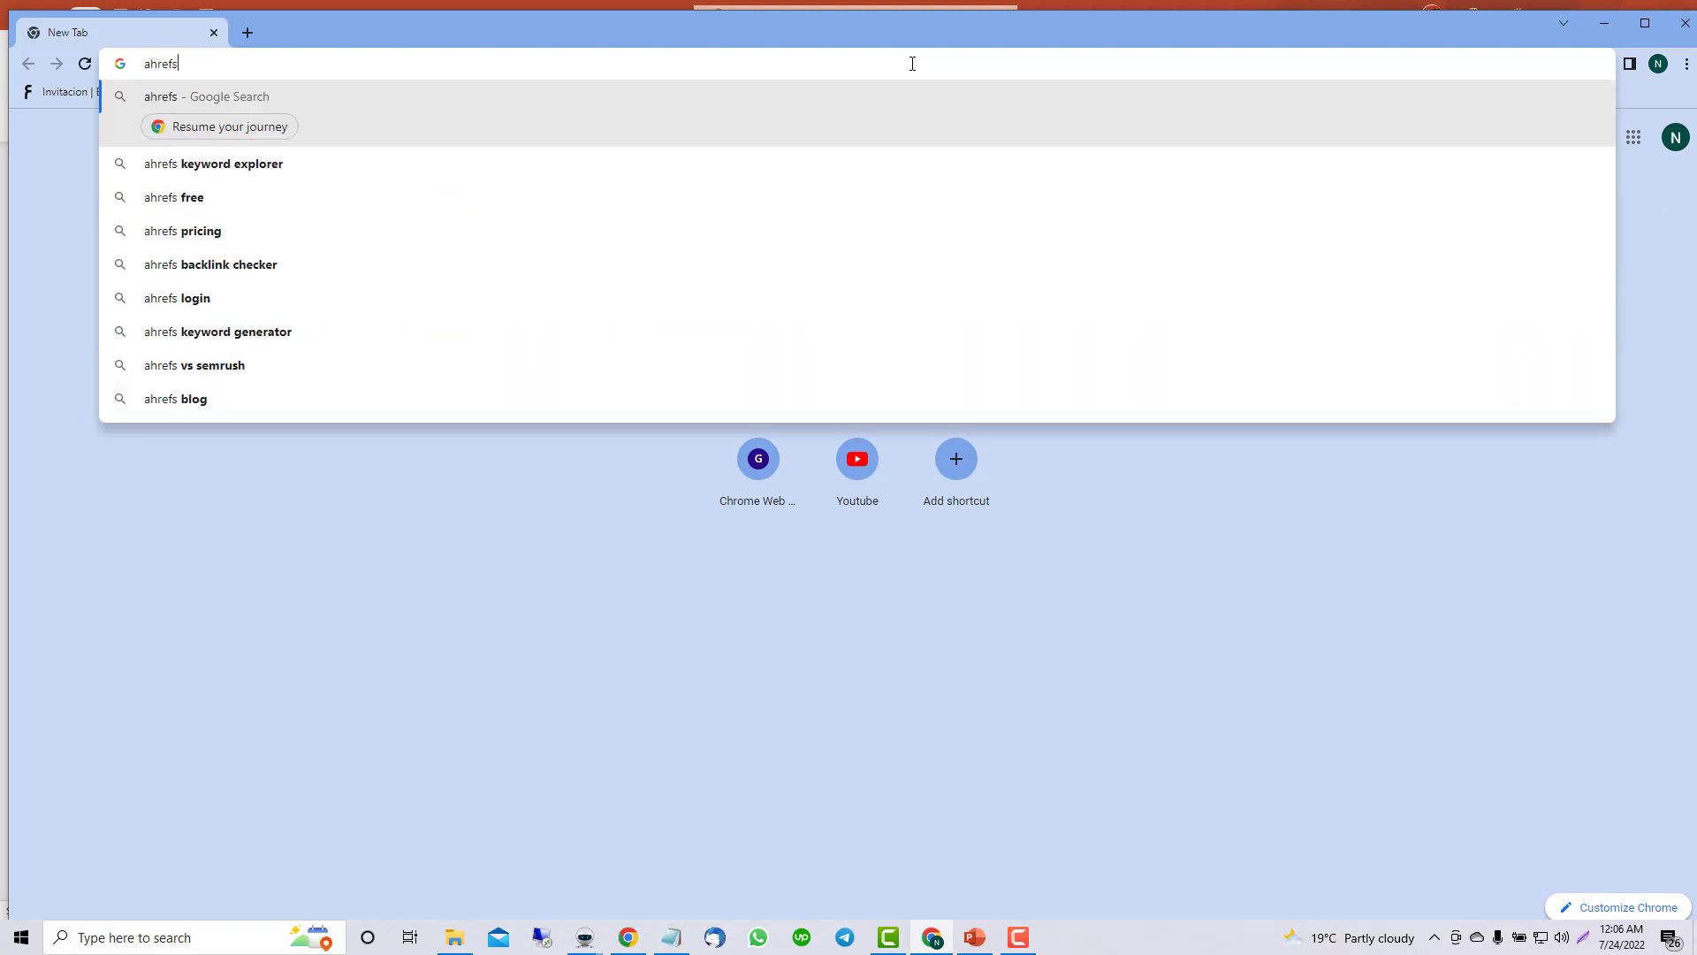
pyautogui.write('.com')
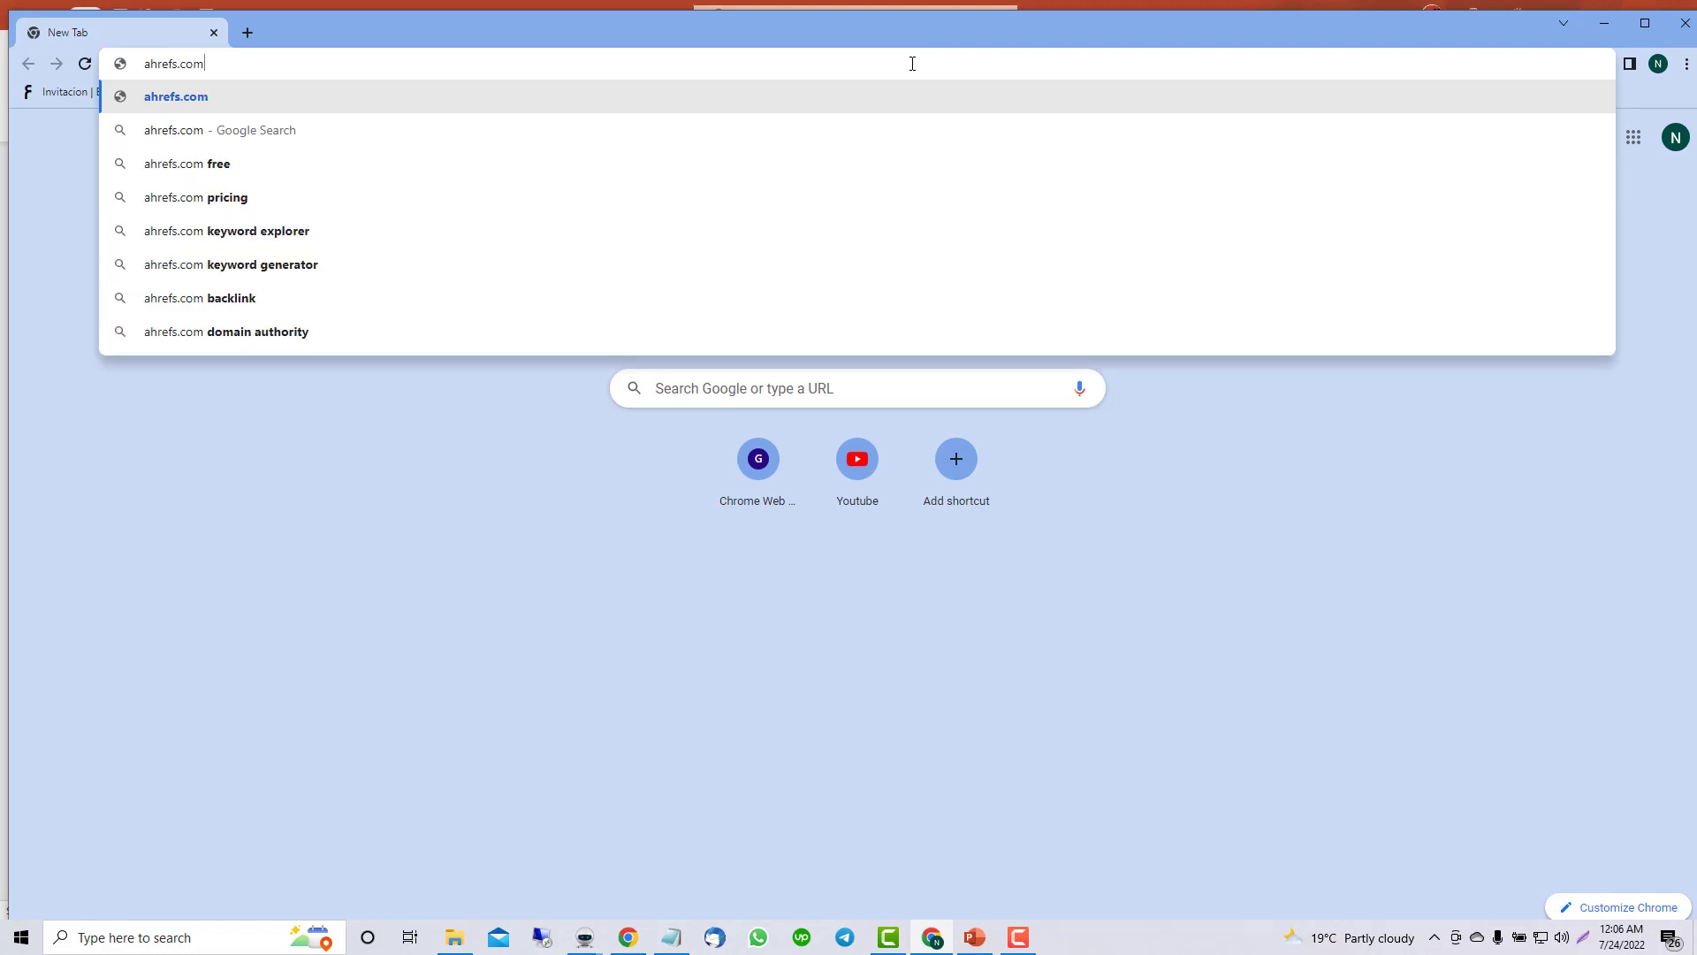
pyautogui.write('/bacl')
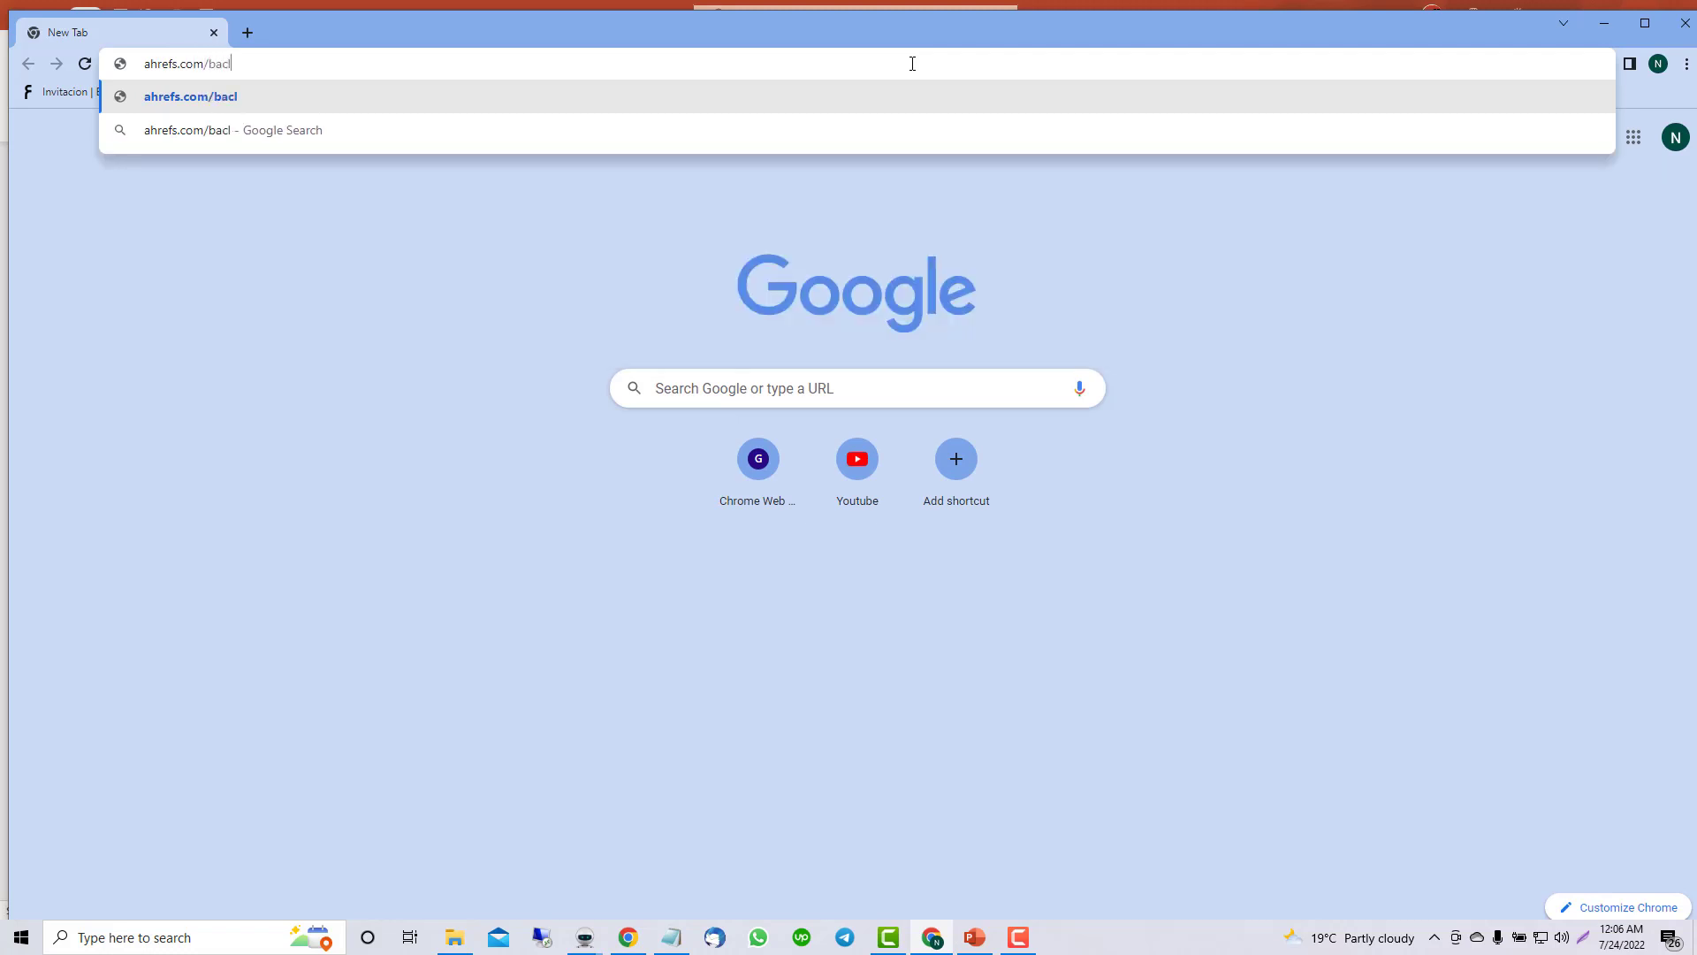
pyautogui.press('BackSpace')
pyautogui.write('klink-checker')
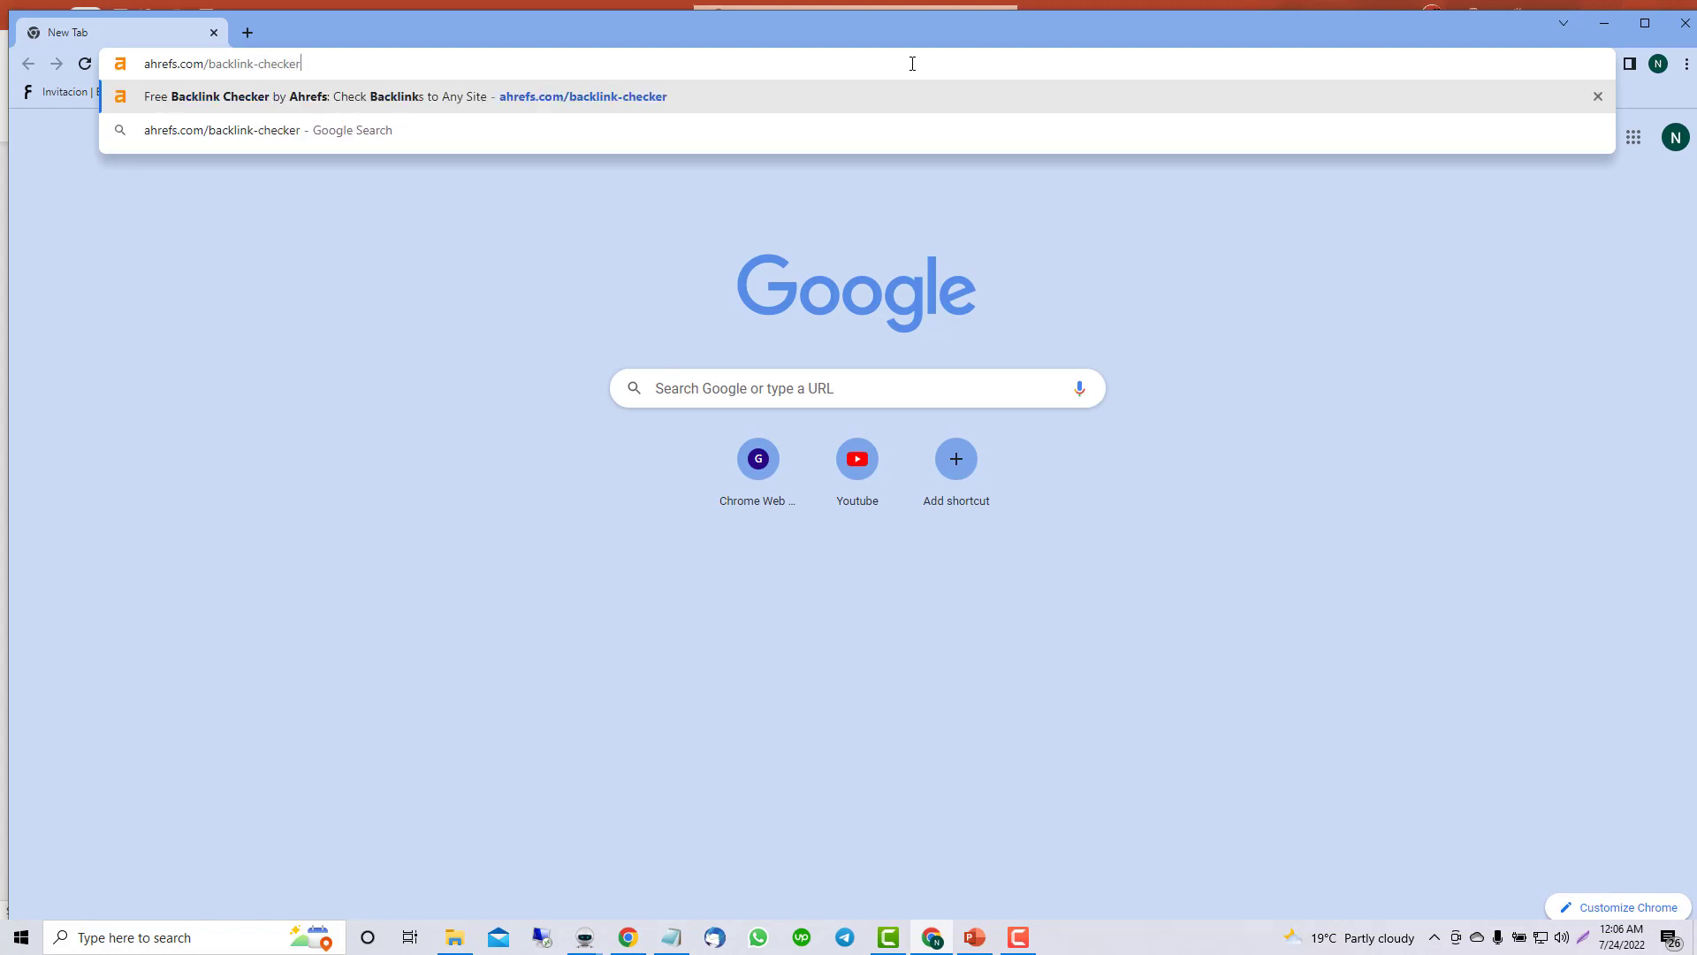
pyautogui.press('Return')
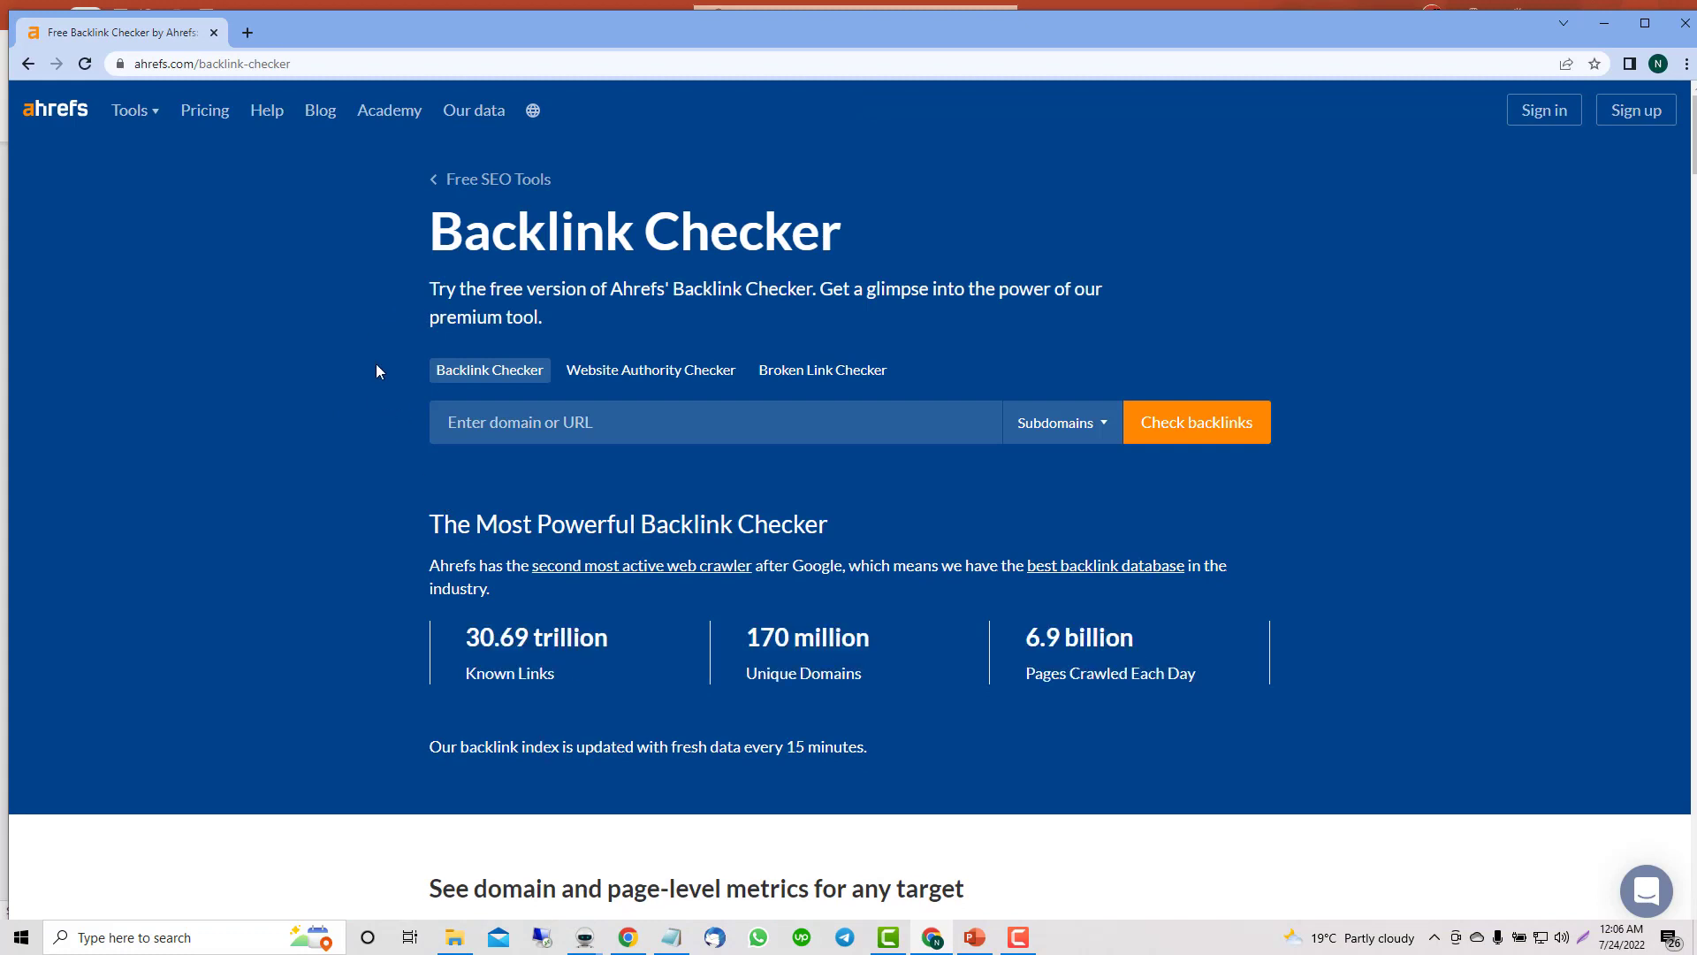
pyautogui.click(840, 429)
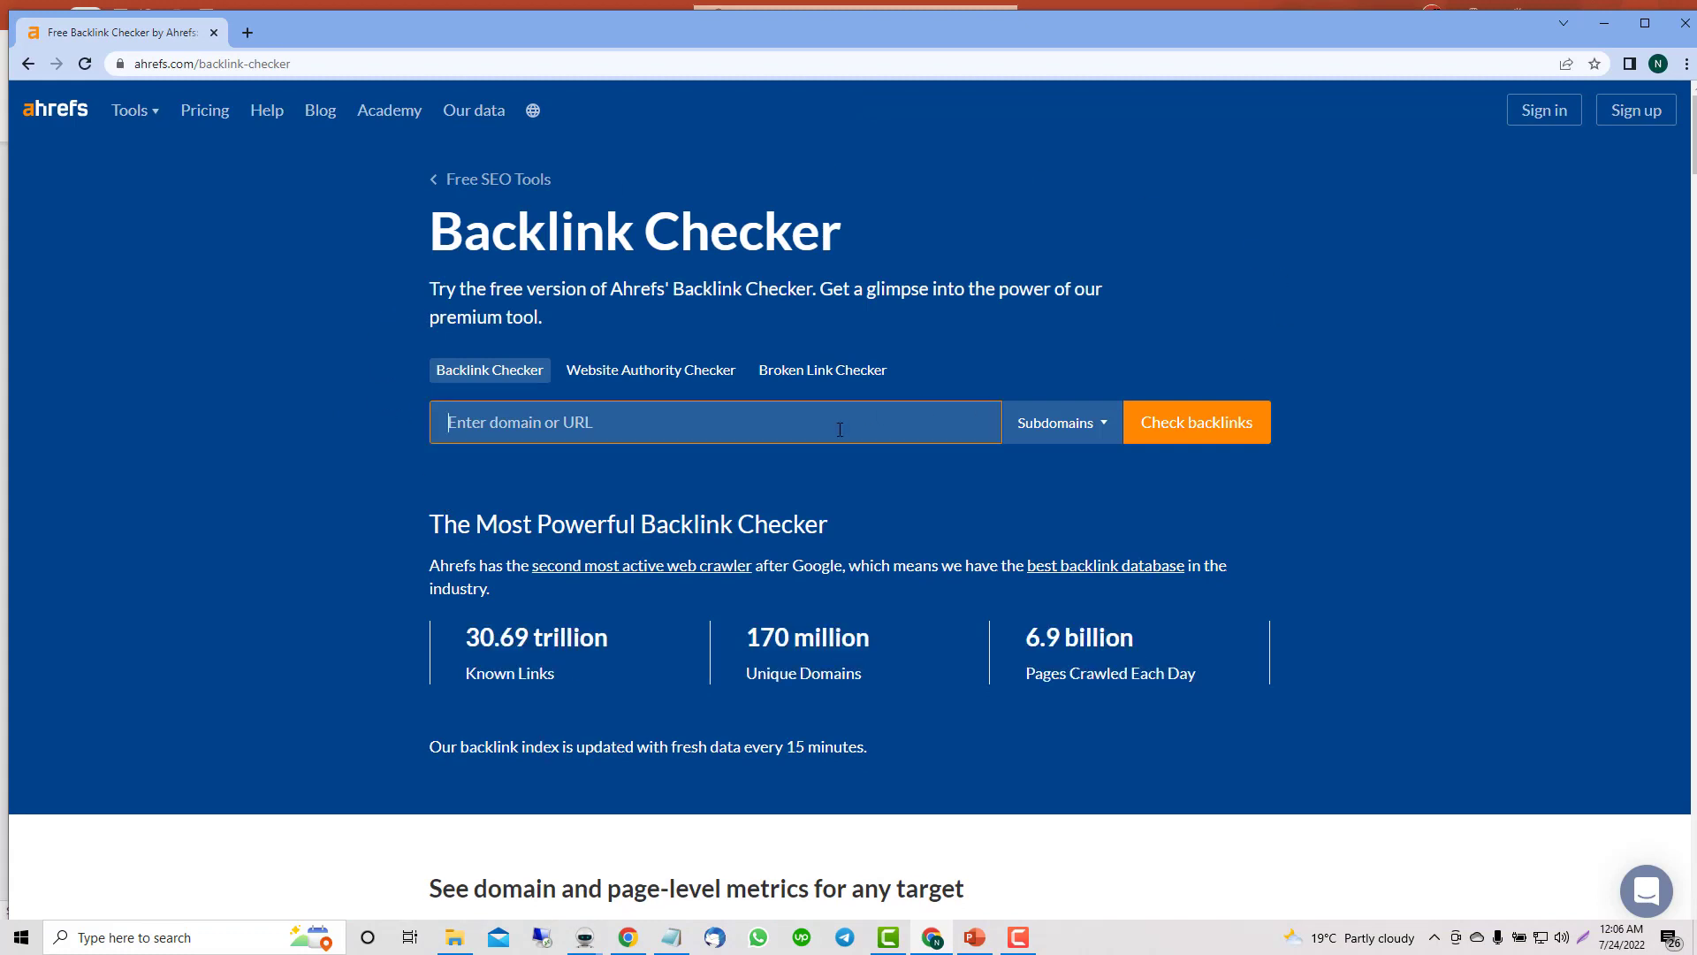